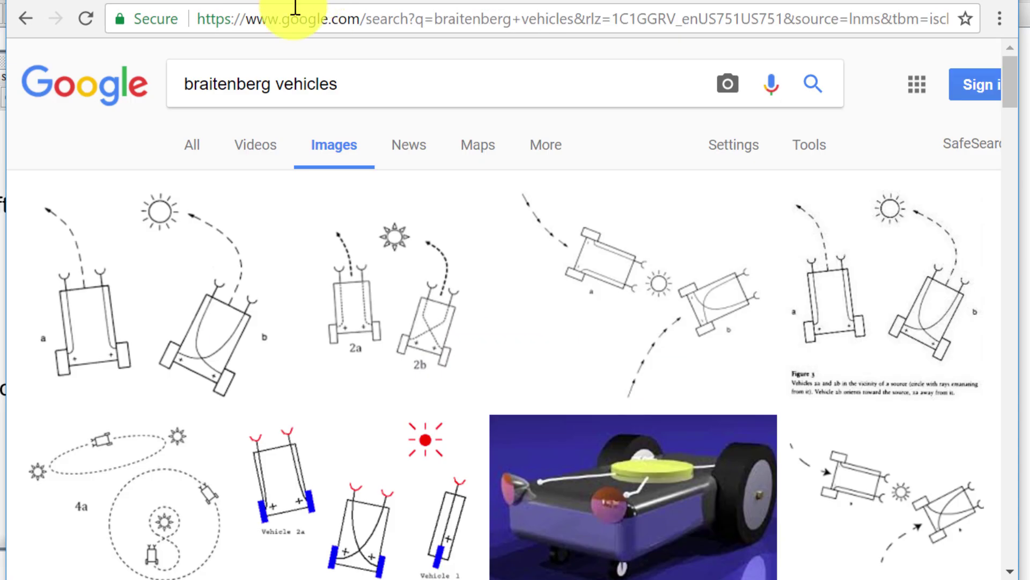
Scroll the braitenberg vehicles image results and open the first vehicle diagram's preview
{"action": "scroll", "coordinate": [356, 236], "scroll_direction": "down", "scroll_amount": 15}
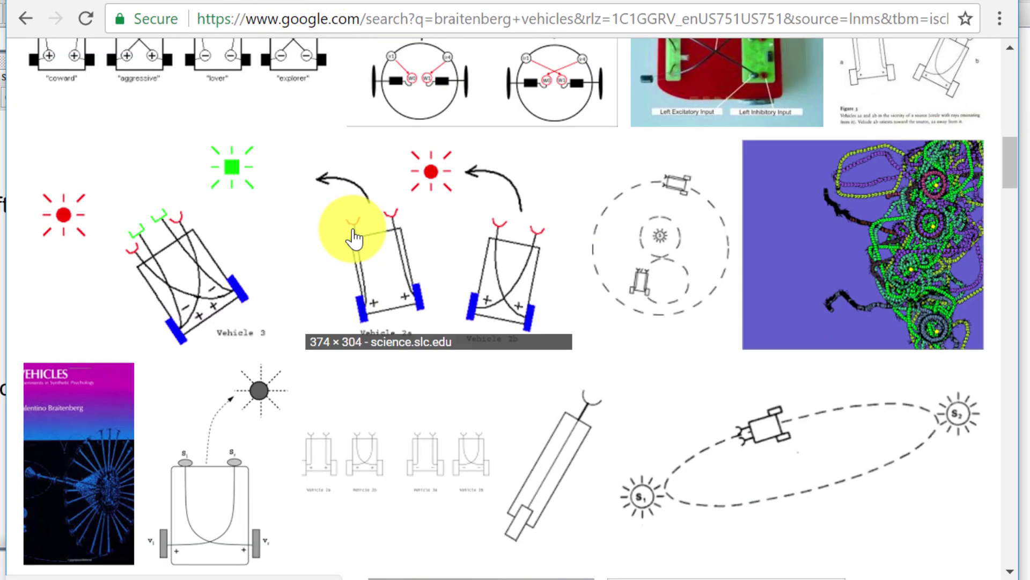
{"action": "scroll", "coordinate": [86, 180], "scroll_direction": "up", "scroll_amount": 12}
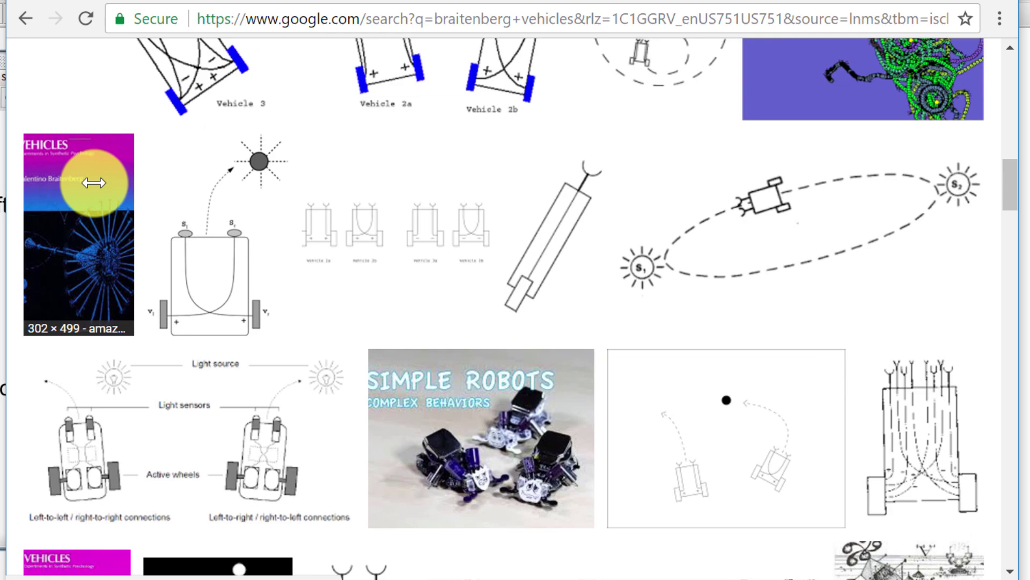
{"action": "scroll", "coordinate": [95, 185], "scroll_direction": "up", "scroll_amount": 5}
{"action": "left_click", "coordinate": [108, 318]}
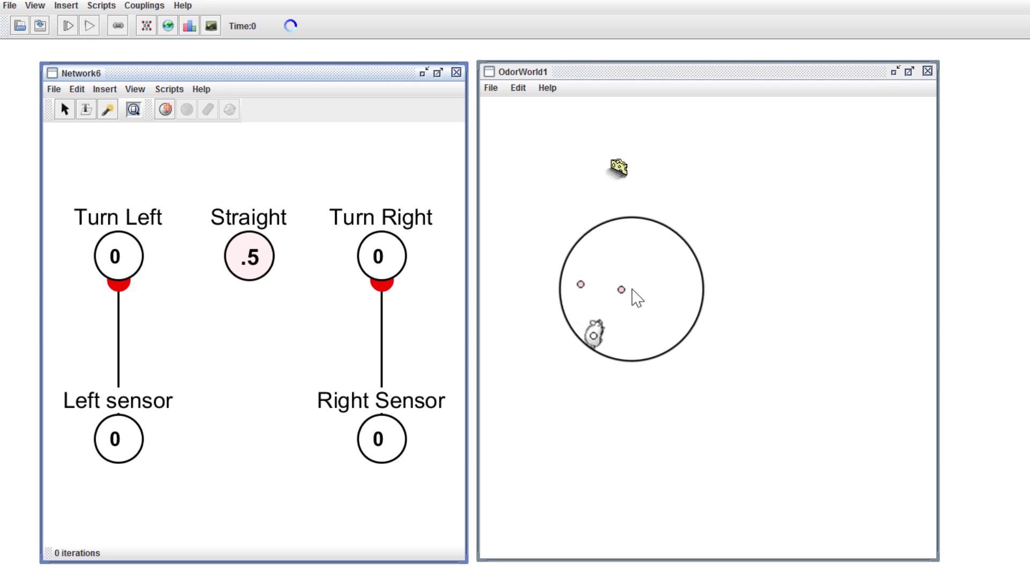
Drag the cheese from the top of OdorWorld1 down beside the mouse
{"action": "left_click_drag", "start_coordinate": [619, 168], "coordinate": [649, 298]}
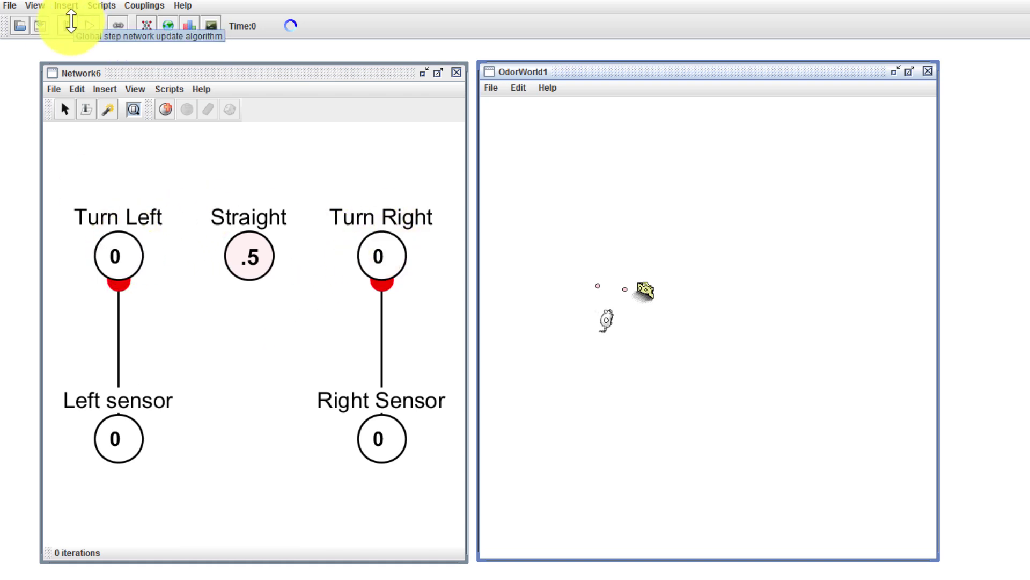
Step and run the simulation while dragging the cheese to lure the mouse, then stop
{"action": "left_click", "coordinate": [68, 25]}
{"action": "left_click", "coordinate": [68, 25]}
{"action": "left_click", "coordinate": [69, 25]}
{"action": "left_click", "coordinate": [68, 24]}
{"action": "left_click", "coordinate": [69, 25]}
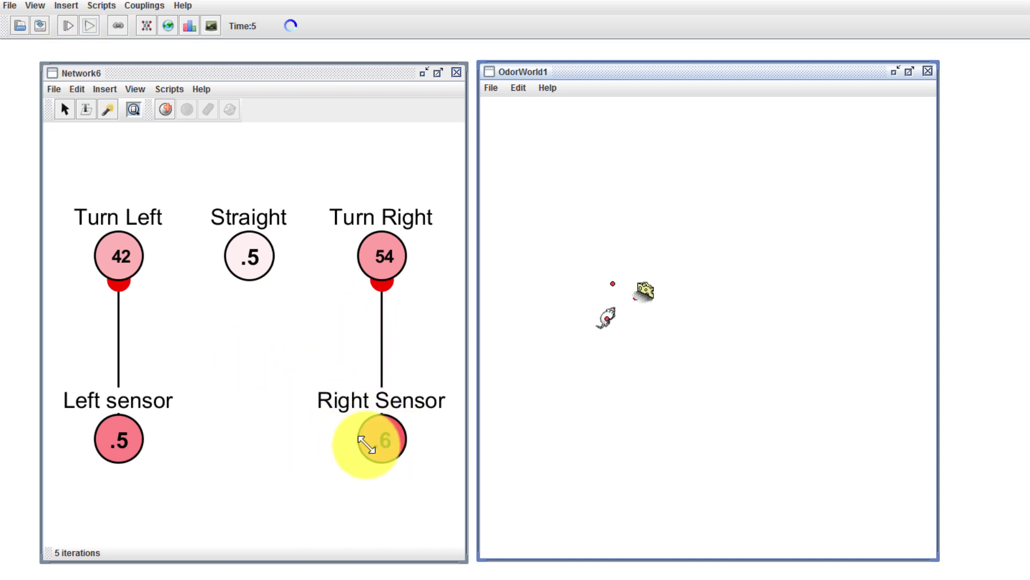
{"action": "key", "text": "Up"}
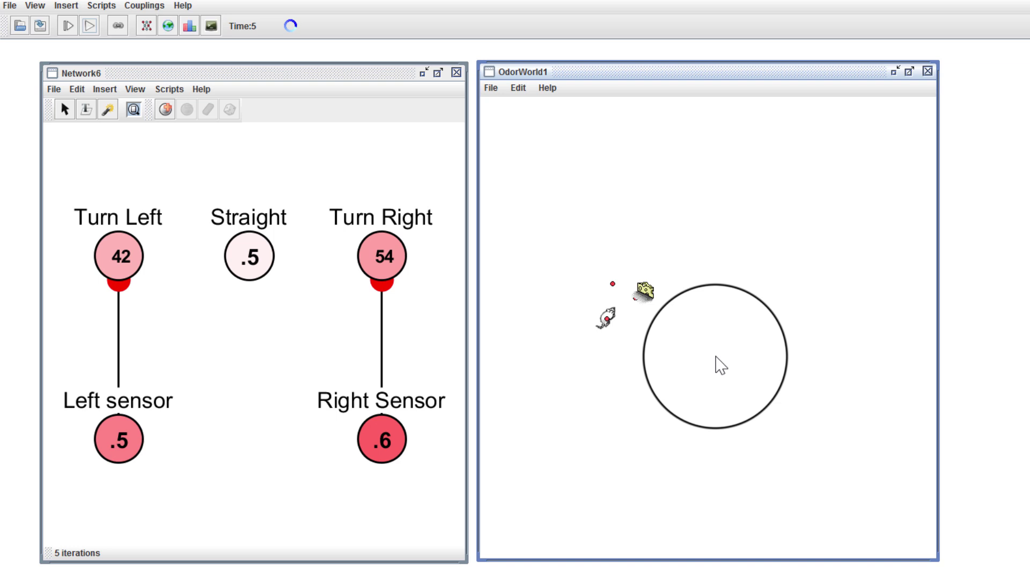
{"action": "left_click_drag", "start_coordinate": [651, 304], "coordinate": [654, 319]}
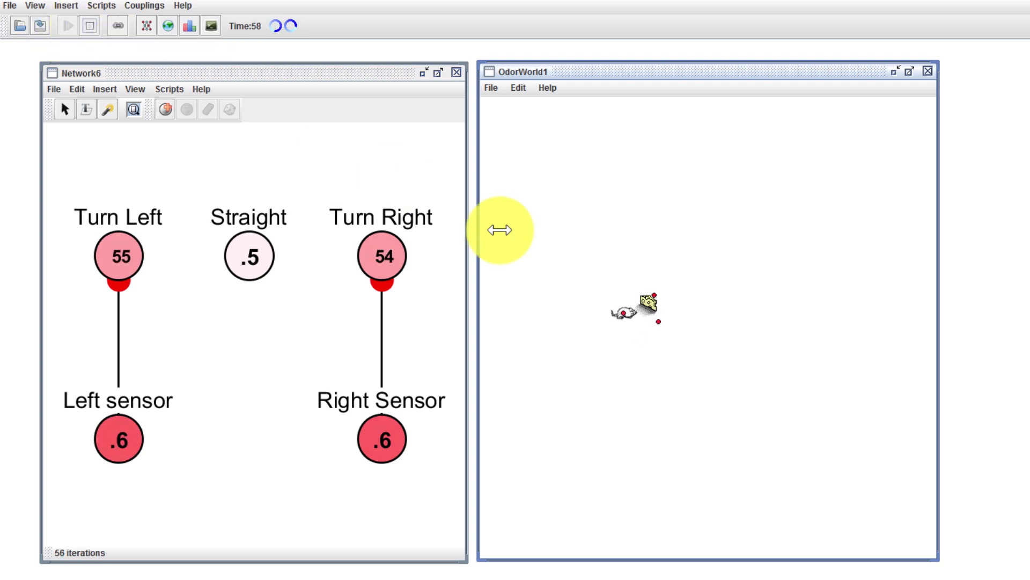
{"action": "left_click_drag", "start_coordinate": [648, 302], "coordinate": [677, 307]}
{"action": "left_click", "coordinate": [90, 25]}
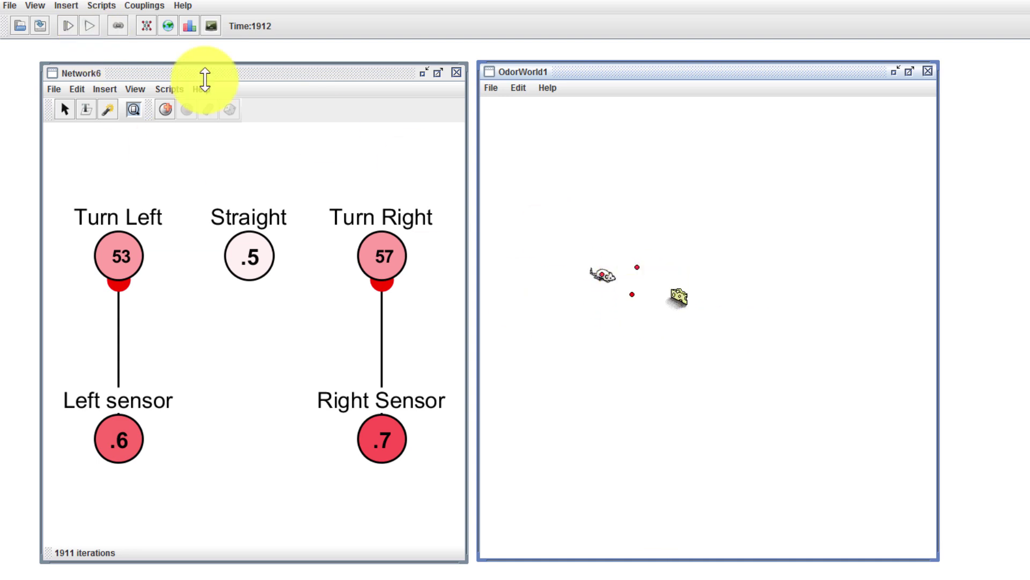
Review the existing sensor and motor couplings in the Coupling List, then close it
{"action": "left_click", "coordinate": [143, 6]}
{"action": "left_click", "coordinate": [152, 40]}
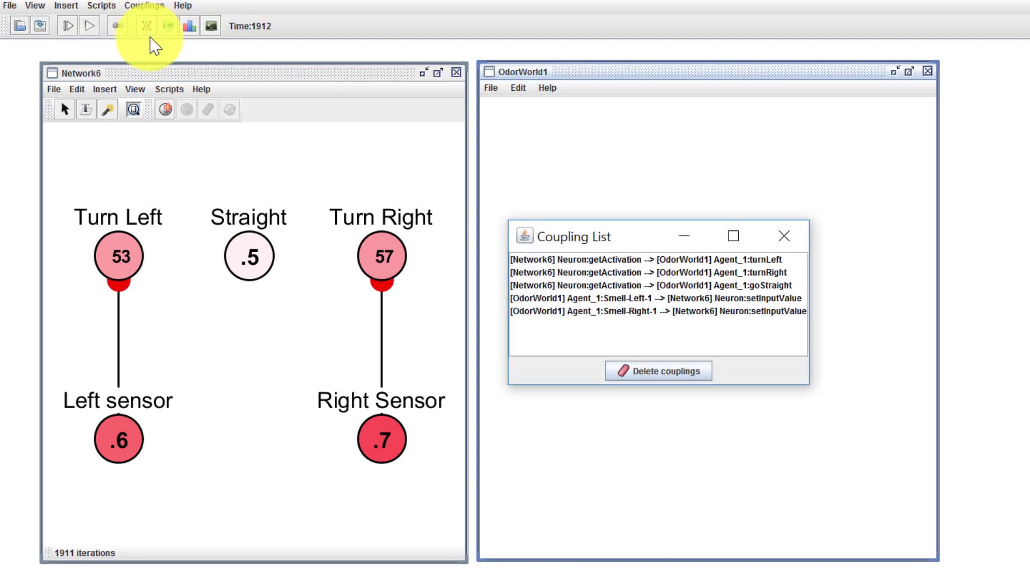
{"action": "left_click", "coordinate": [786, 234]}
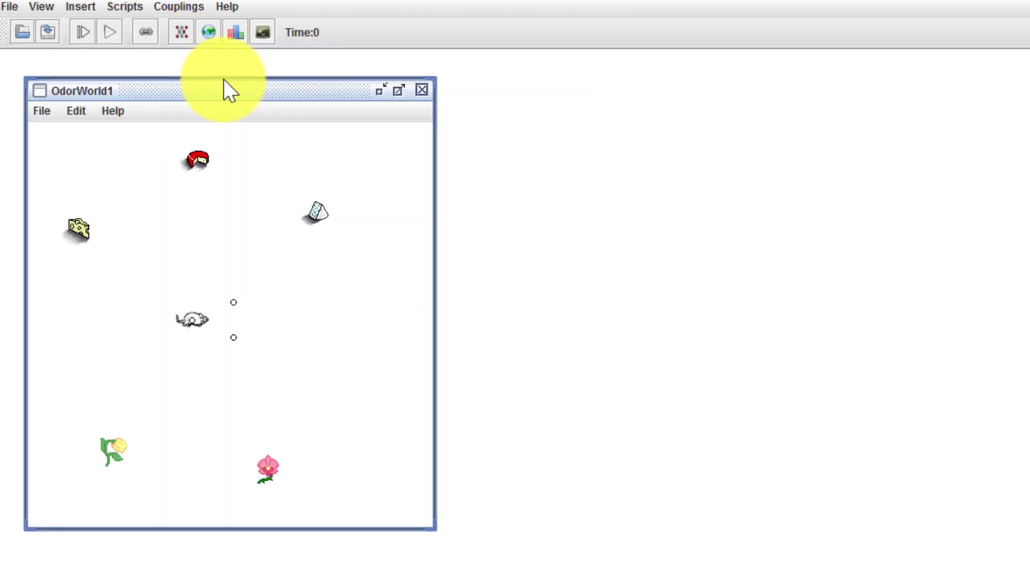
Delete the red entity, the triangular entity, and the yellow and pink flowers
{"action": "right_click", "coordinate": [443, 102]}
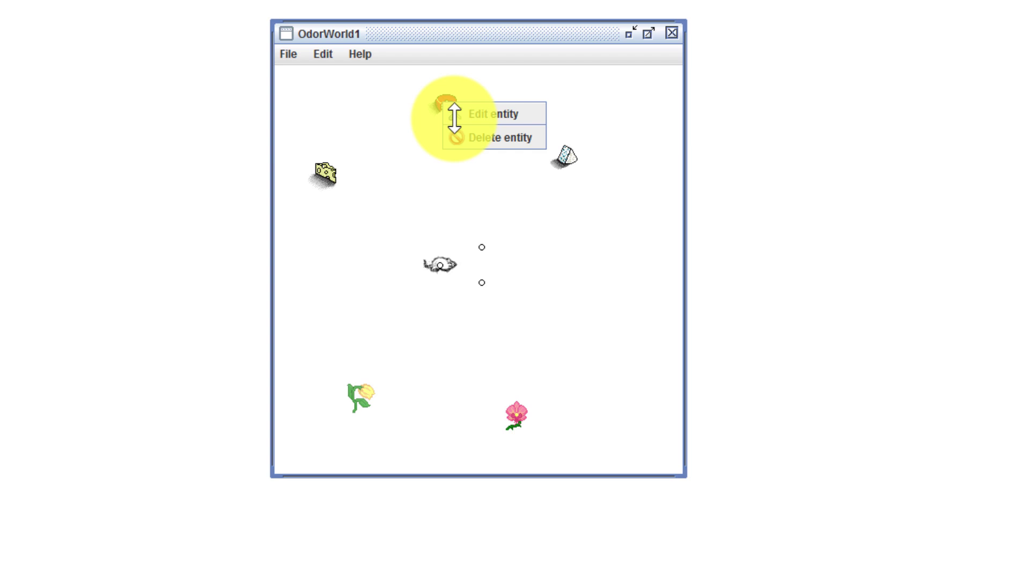
{"action": "left_click", "coordinate": [472, 138]}
{"action": "right_click", "coordinate": [562, 156]}
{"action": "left_click", "coordinate": [575, 192]}
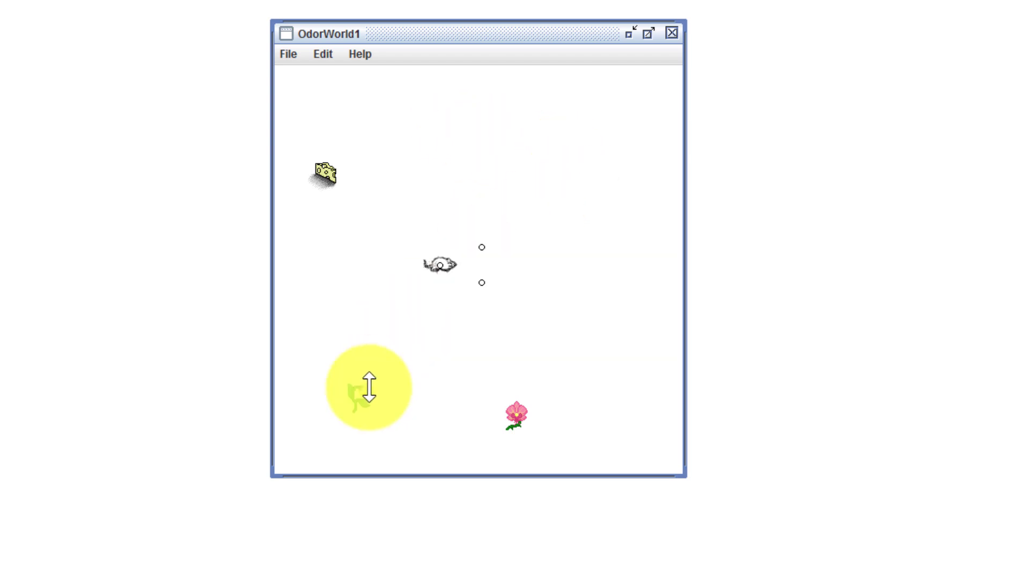
{"action": "right_click", "coordinate": [370, 390]}
{"action": "left_click", "coordinate": [404, 423]}
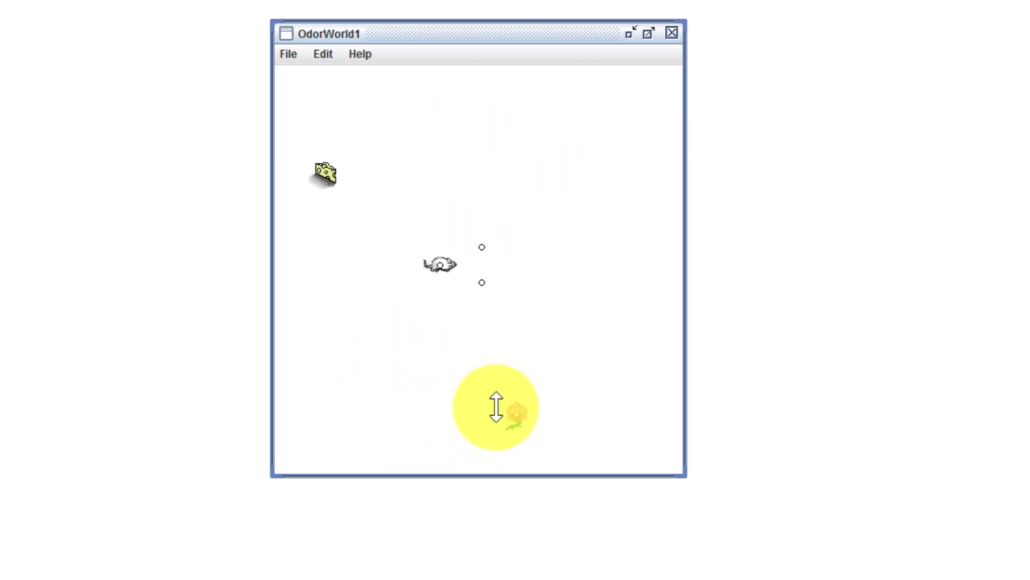
{"action": "right_click", "coordinate": [519, 416]}
{"action": "left_click", "coordinate": [537, 451]}
Move the cheese to the upper right and the mouse further left and up
{"action": "left_click_drag", "start_coordinate": [318, 170], "coordinate": [535, 161]}
{"action": "left_click_drag", "start_coordinate": [440, 276], "coordinate": [352, 246]}
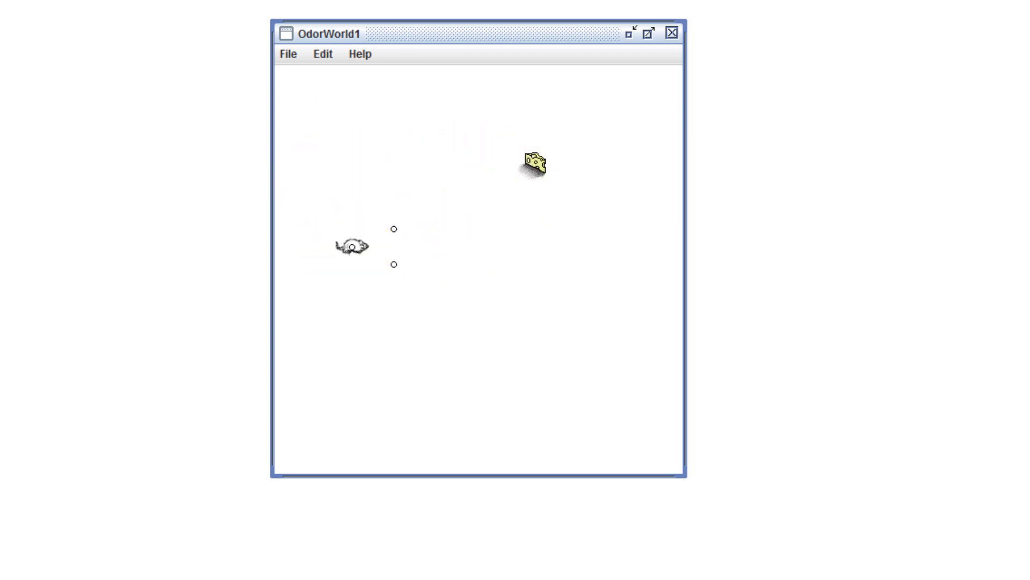
{"action": "left_click", "coordinate": [323, 243]}
Delete the mouse's centre smell sensor Sensor_2, then place the cheese level to its right
{"action": "double_click", "coordinate": [352, 240]}
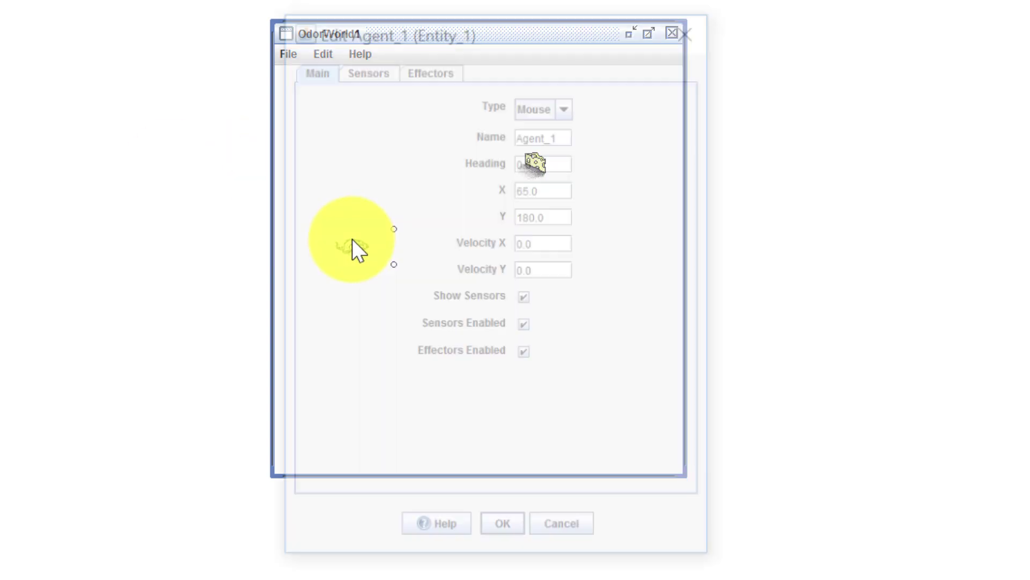
{"action": "left_click", "coordinate": [352, 70]}
{"action": "left_click", "coordinate": [492, 121]}
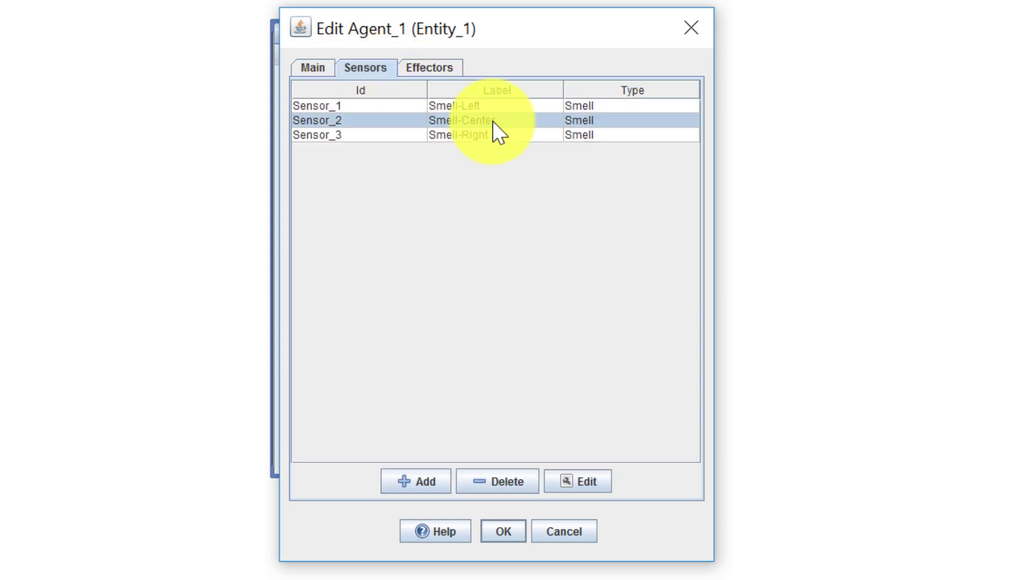
{"action": "left_click", "coordinate": [496, 480]}
{"action": "left_click", "coordinate": [503, 531]}
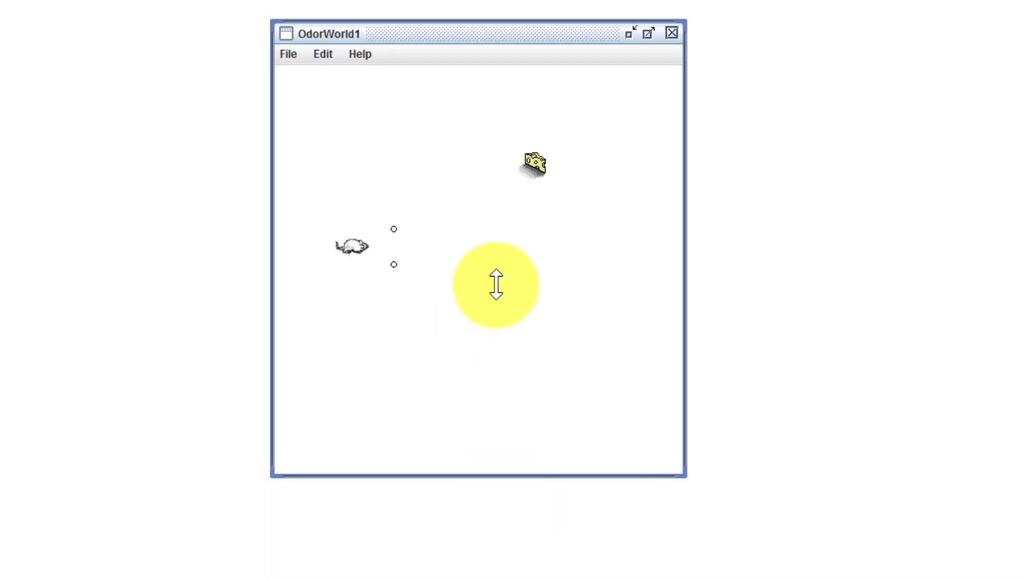
{"action": "left_click_drag", "start_coordinate": [533, 188], "coordinate": [519, 246]}
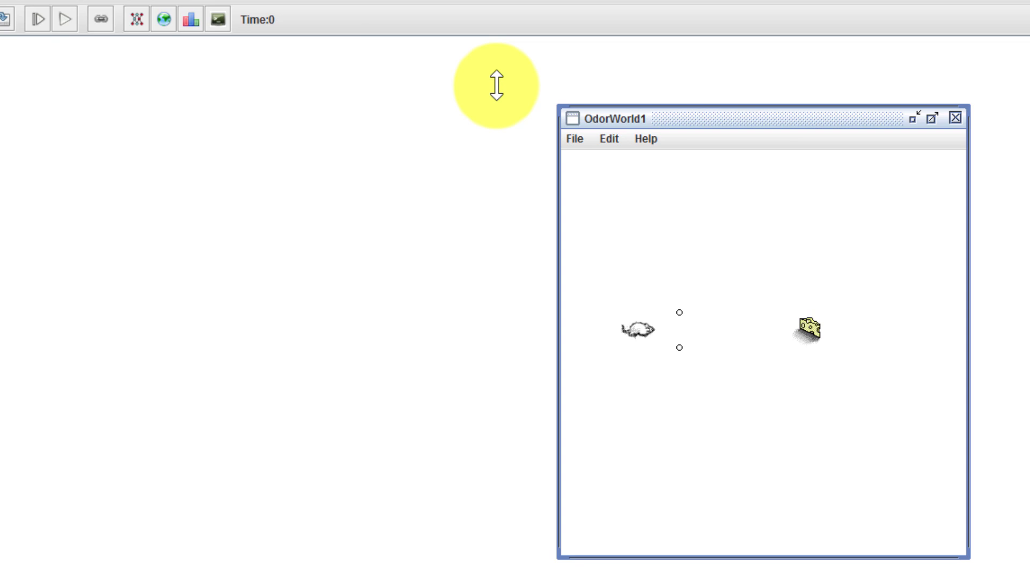
Create a new network, move OdorWorld1 beside it, and add two neurons
{"action": "left_click", "coordinate": [184, 33]}
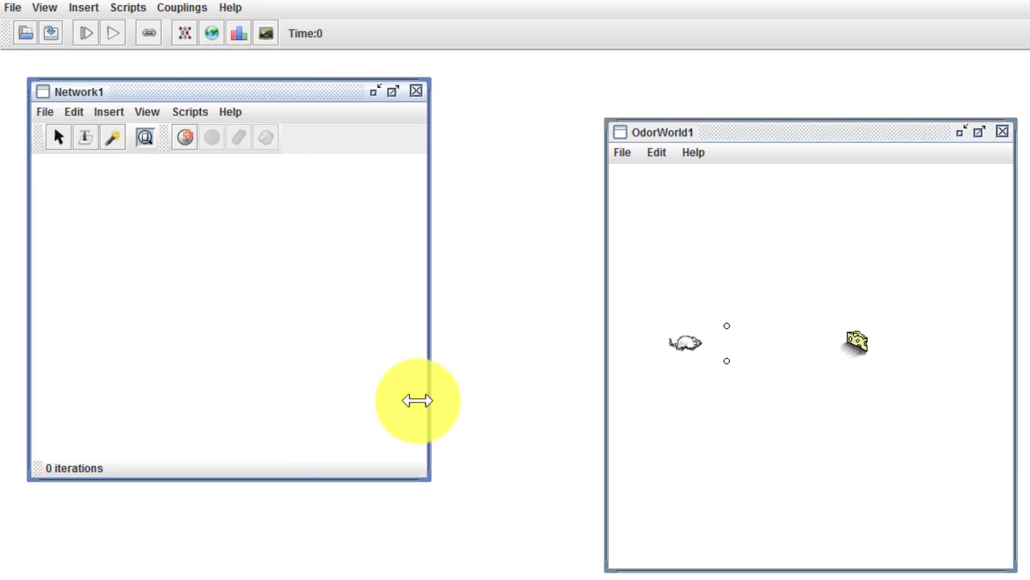
{"action": "left_click_drag", "start_coordinate": [814, 123], "coordinate": [683, 79]}
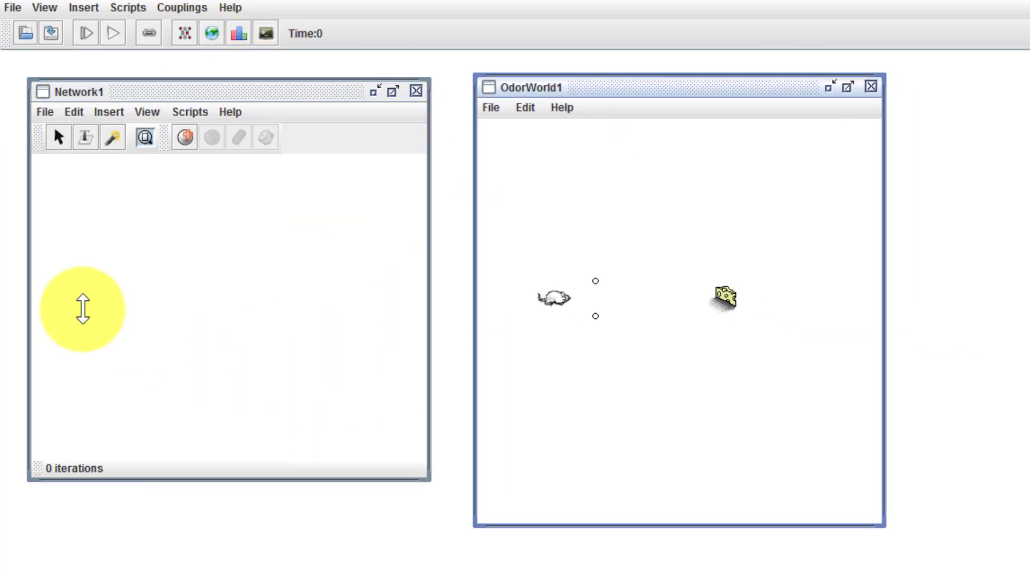
{"action": "key", "text": "p"}
{"action": "key", "text": "p"}
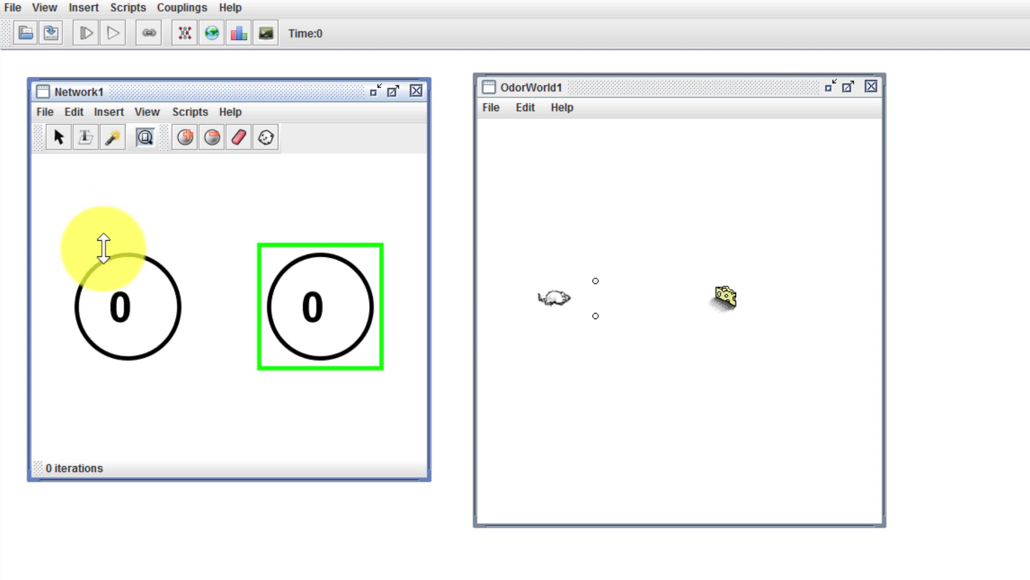
Label the left neuron 'Left Cheese' and the right neuron 'Right cheese'
{"action": "left_click", "coordinate": [113, 284]}
{"action": "double_click", "coordinate": [113, 283]}
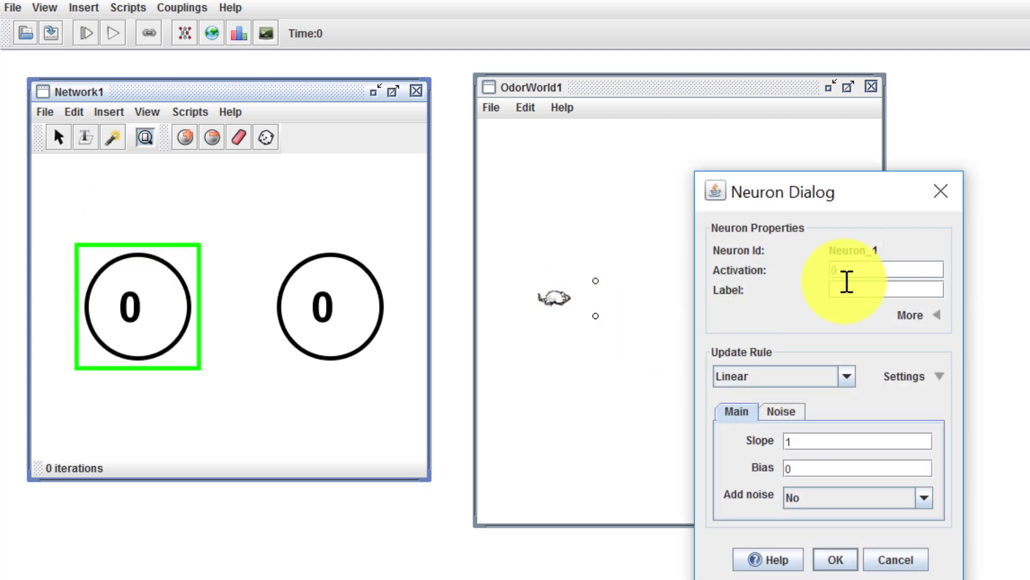
{"action": "left_click", "coordinate": [864, 283]}
{"action": "type", "text": "Left C"}
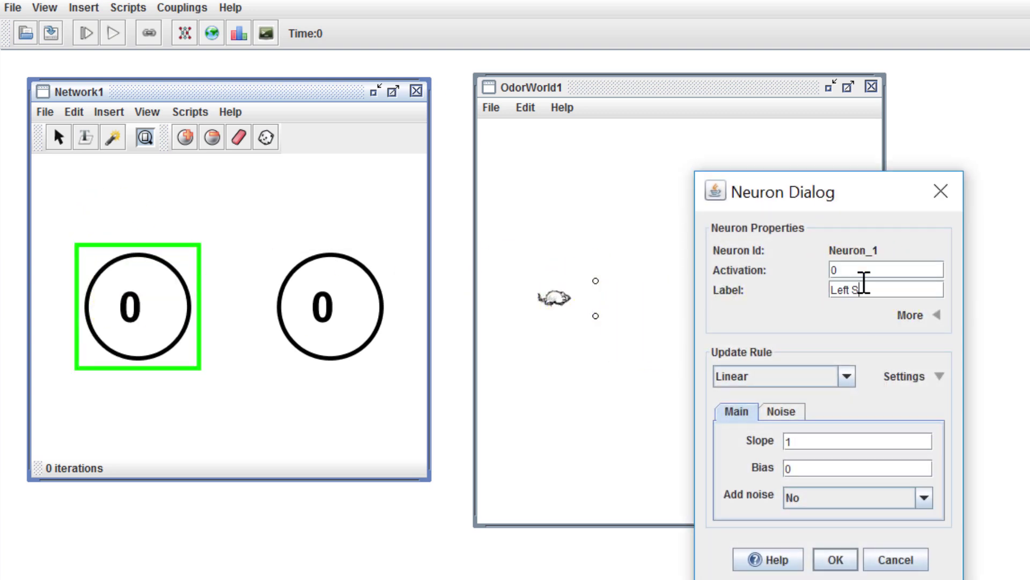
{"action": "type", "text": "heese"}
{"action": "key", "text": "Return"}
{"action": "left_click", "coordinate": [370, 322]}
{"action": "double_click", "coordinate": [370, 321]}
{"action": "left_click", "coordinate": [861, 290]}
{"action": "type", "text": "Right"}
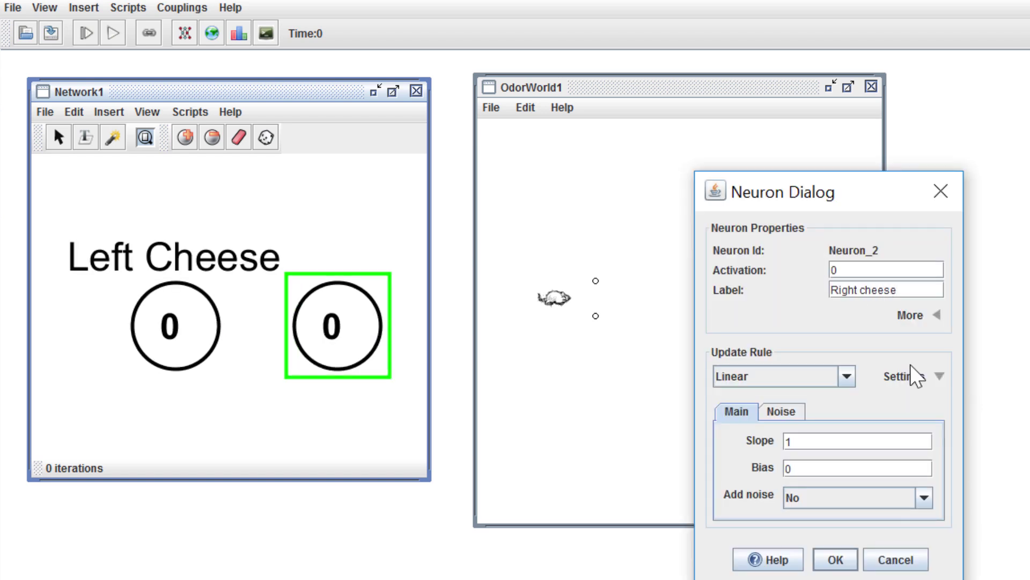
{"action": "key", "text": "Return"}
{"action": "left_click", "coordinate": [417, 392]}
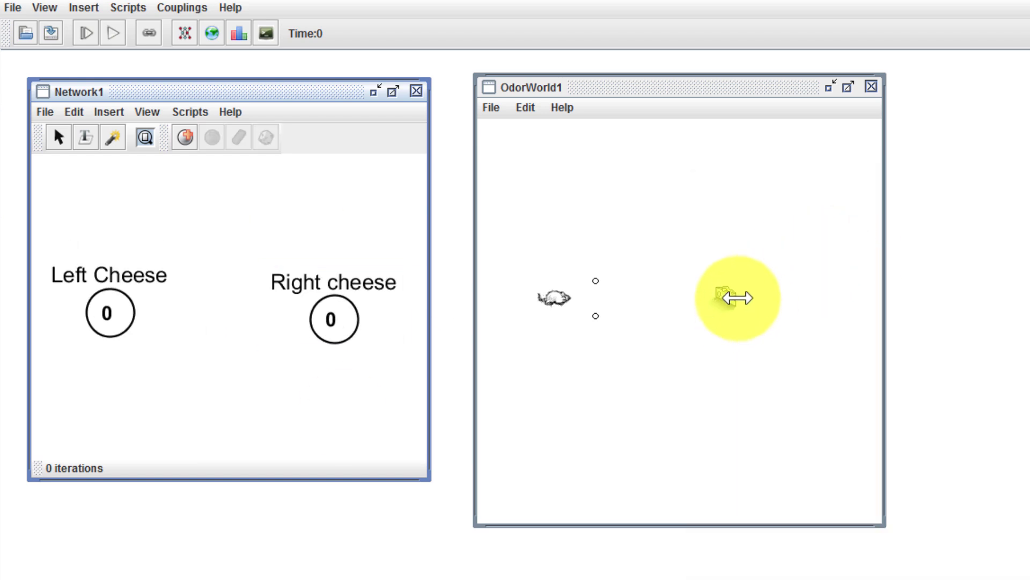
Set the cheese's smell decay function to Linear with dispersion 170
{"action": "left_click", "coordinate": [728, 296]}
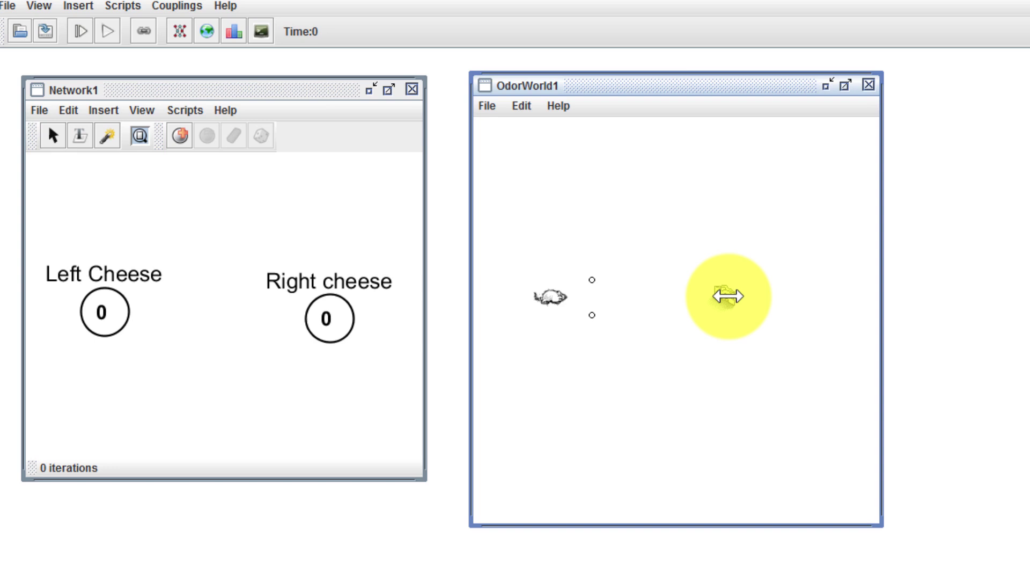
{"action": "double_click", "coordinate": [522, 220]}
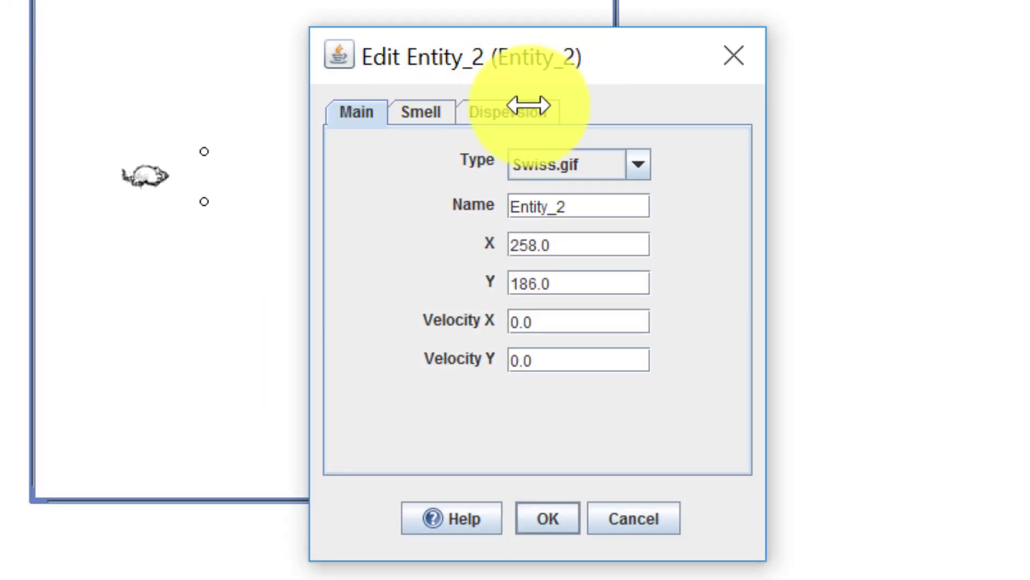
{"action": "left_click", "coordinate": [633, 161]}
{"action": "left_click", "coordinate": [529, 156]}
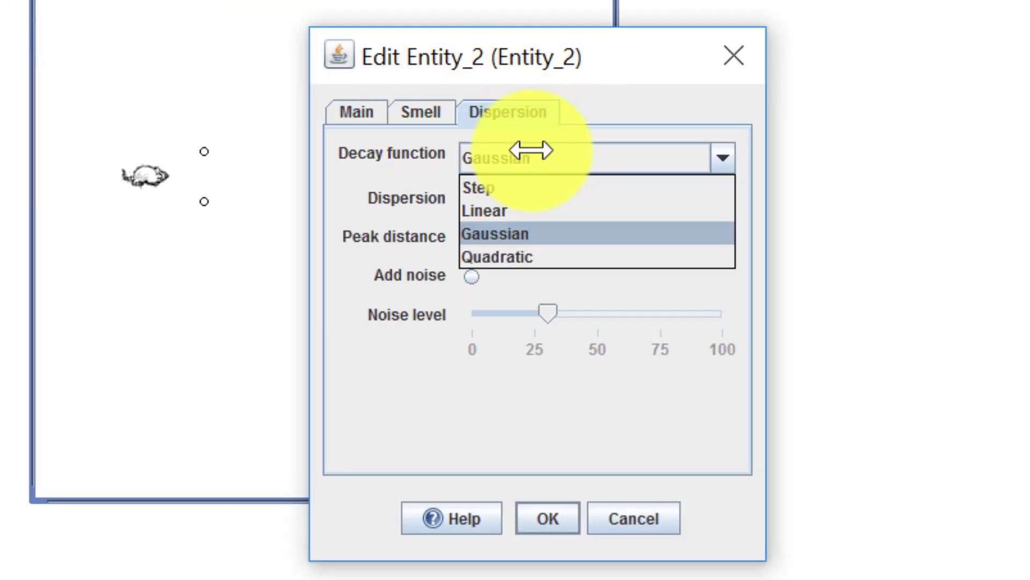
{"action": "left_click", "coordinate": [523, 209]}
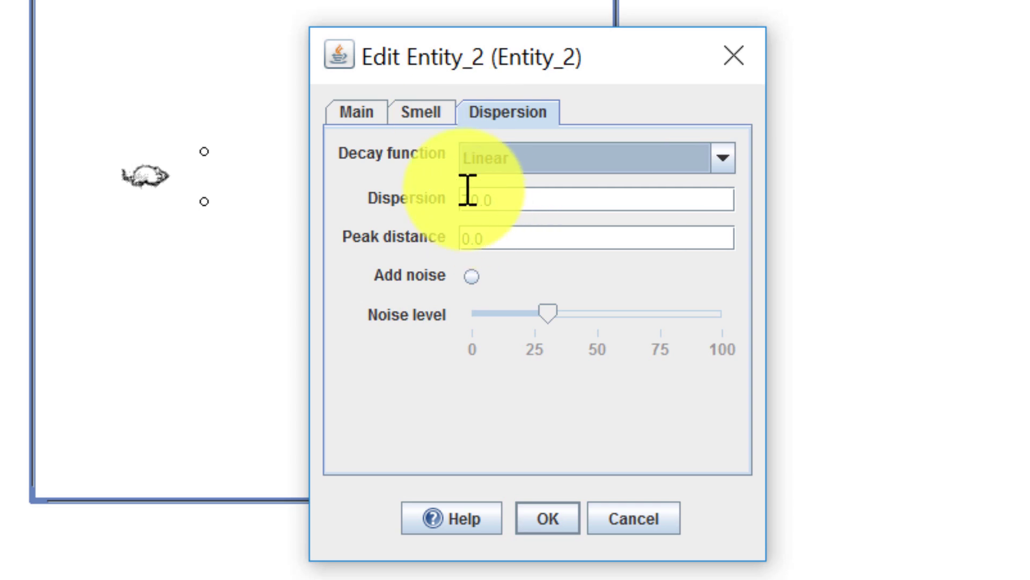
{"action": "type", "text": "1"}
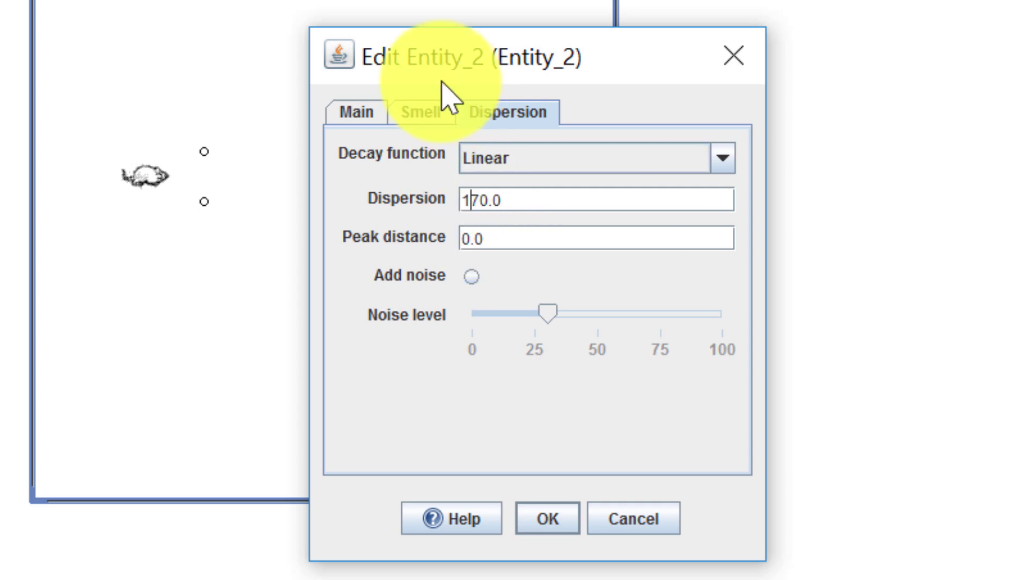
Change the cheese's first smell stimulus value to 1
{"action": "left_click", "coordinate": [427, 118]}
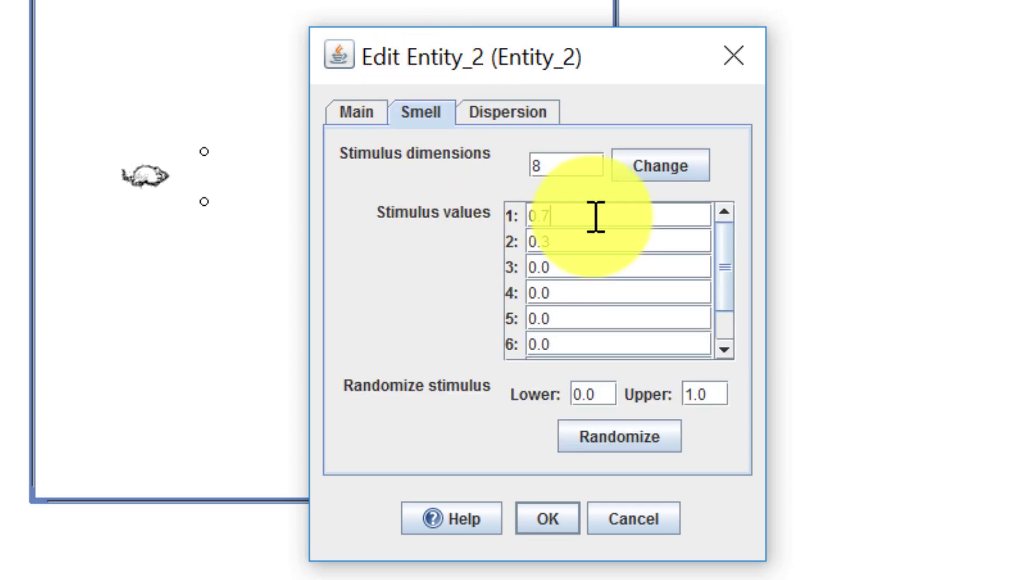
{"action": "key", "text": "BackSpace"}
{"action": "key", "text": "BackSpace"}
{"action": "key", "text": "BackSpace"}
{"action": "type", "text": "1"}
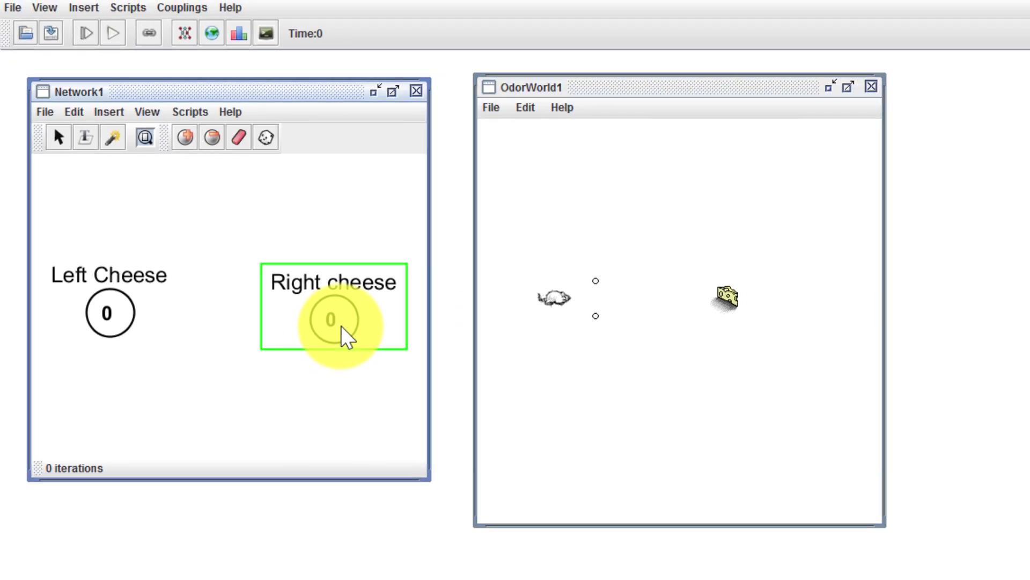
Couple OdorWorld1's Agent_1:Smell-Right-1 sensor into the Right cheese neuron
{"action": "right_click", "coordinate": [341, 324]}
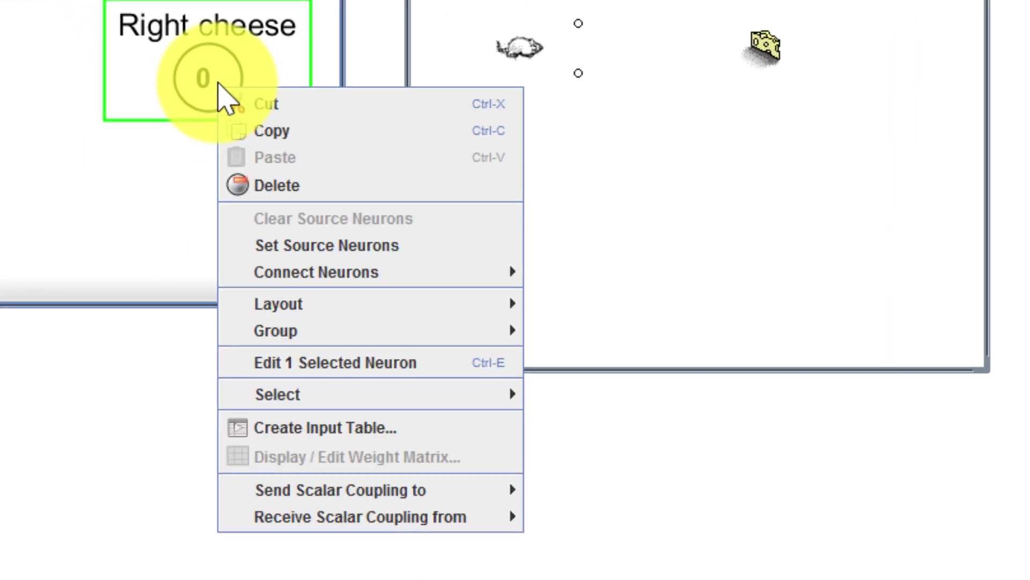
{"action": "mouse_move", "coordinate": [469, 579]}
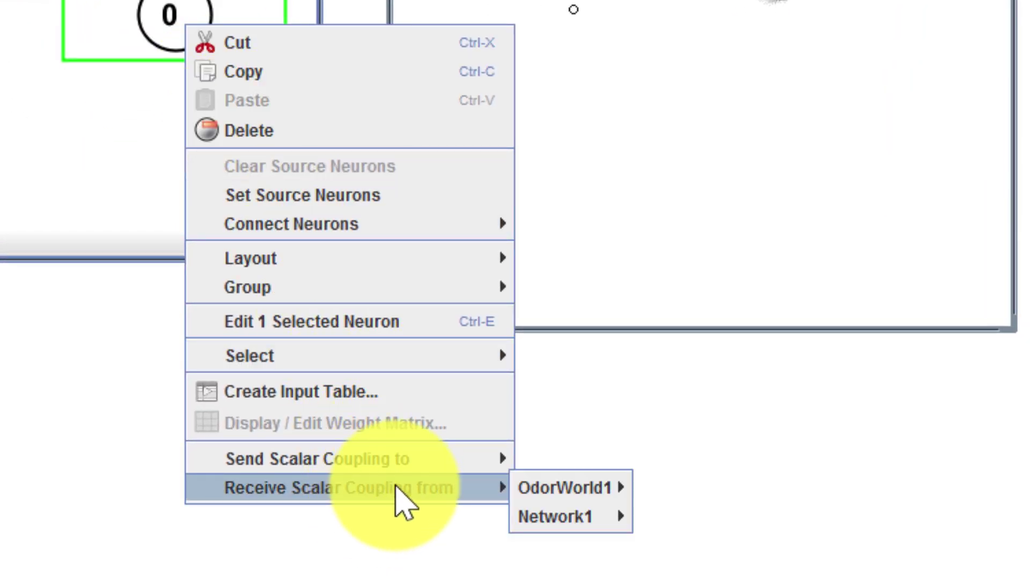
{"action": "mouse_move", "coordinate": [558, 488]}
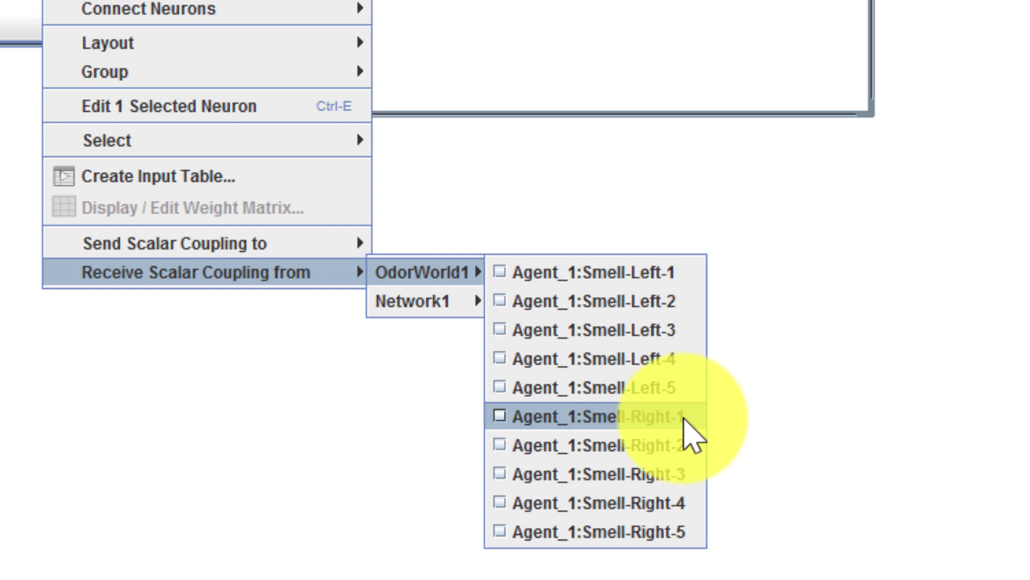
{"action": "left_click", "coordinate": [684, 420]}
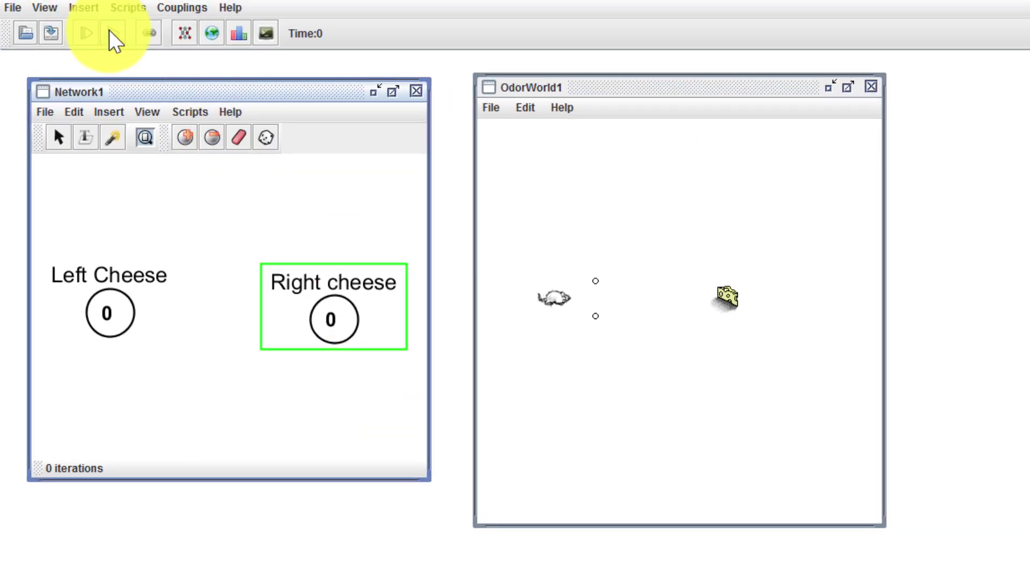
Run the simulation, drag the cheese toward the mouse, then stop it
{"action": "left_click", "coordinate": [109, 30]}
{"action": "left_click_drag", "start_coordinate": [735, 311], "coordinate": [758, 427]}
{"action": "left_click", "coordinate": [114, 33]}
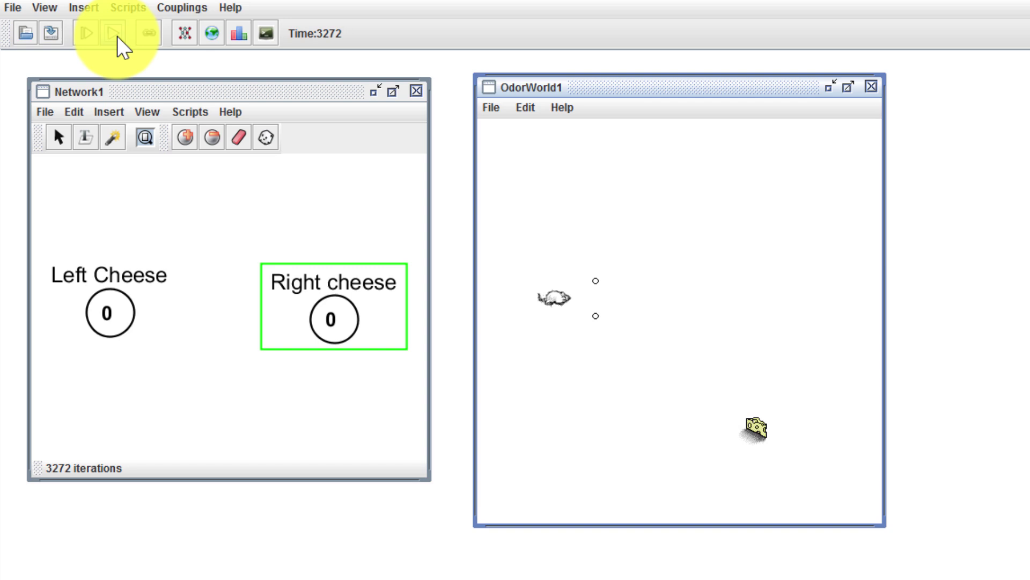
{"action": "left_click", "coordinate": [109, 307]}
Couple Agent_1:Smell-Left-1 into the Left Cheese neuron and move the cheese near the mouse
{"action": "right_click", "coordinate": [127, 143]}
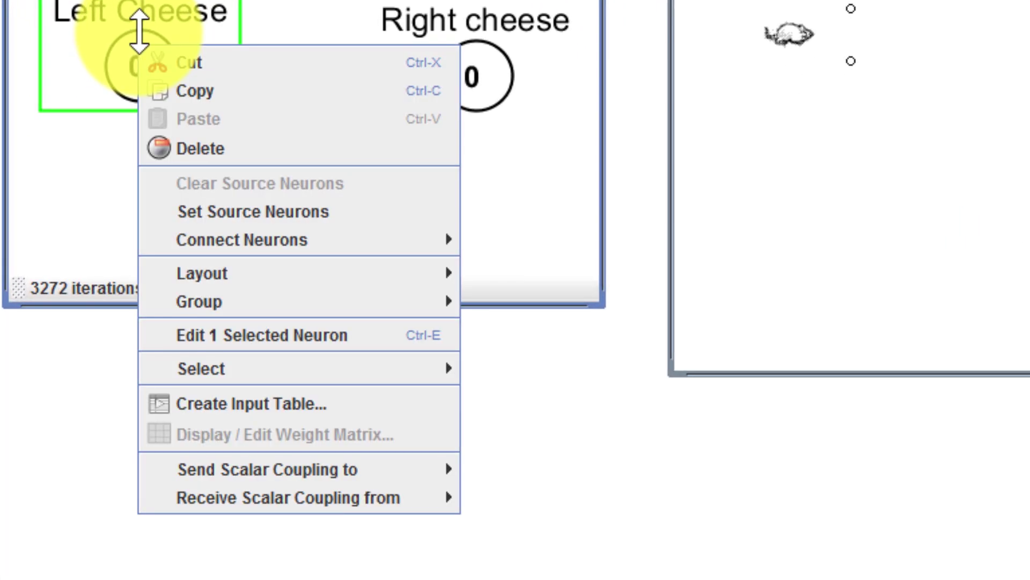
{"action": "mouse_move", "coordinate": [300, 561]}
{"action": "mouse_move", "coordinate": [500, 527]}
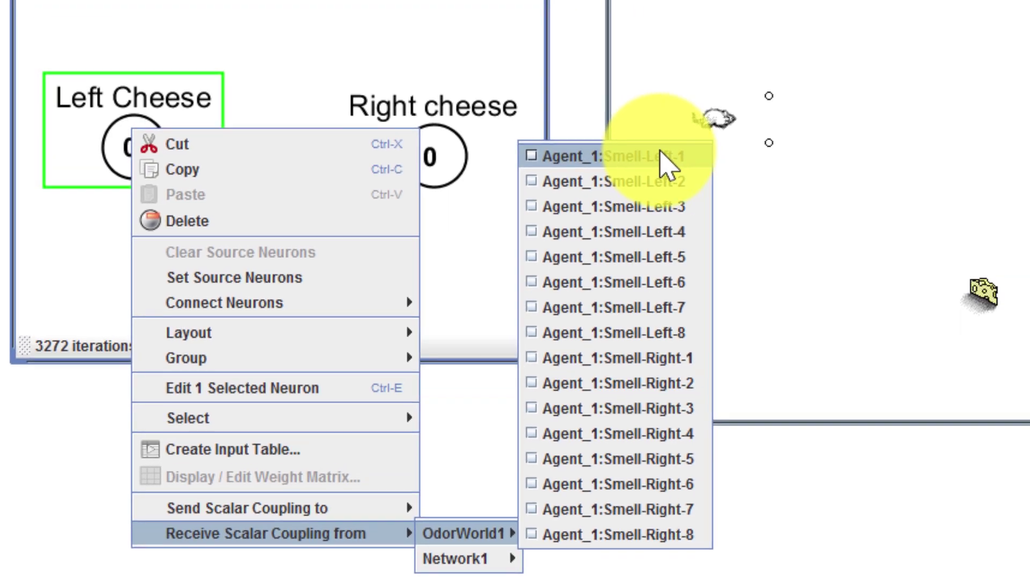
{"action": "left_click", "coordinate": [730, 75]}
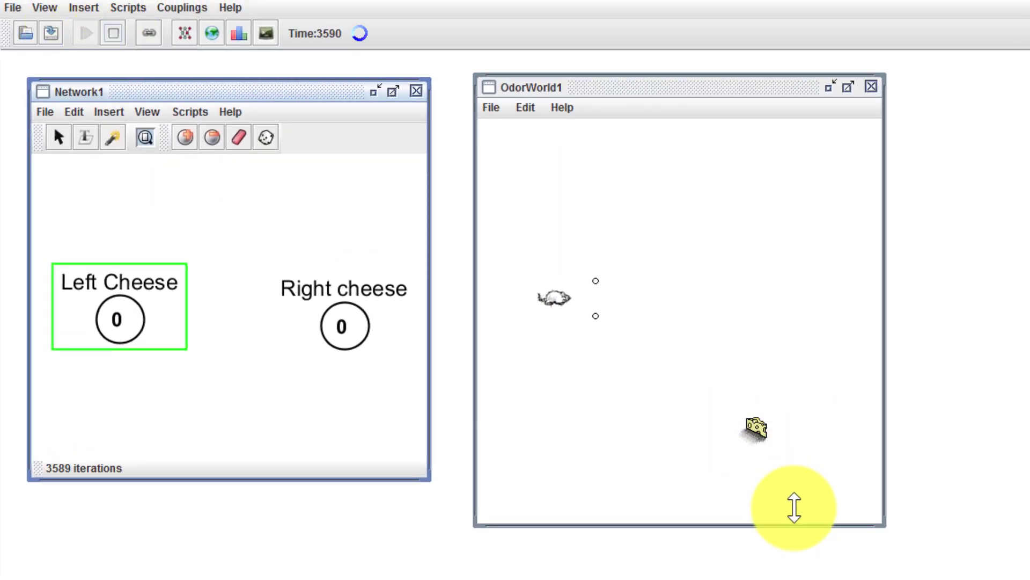
{"action": "left_click_drag", "start_coordinate": [757, 425], "coordinate": [600, 333]}
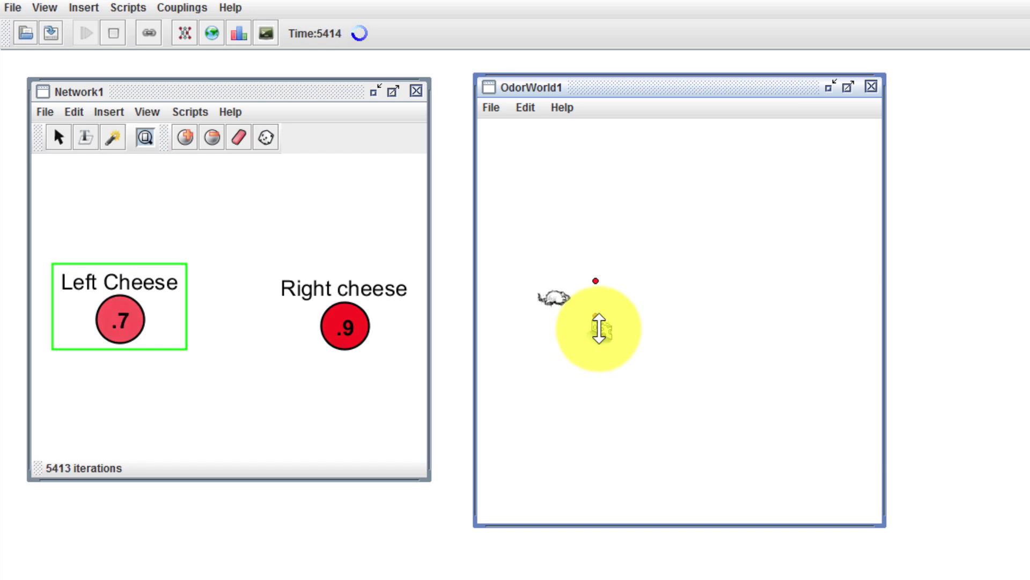
{"action": "left_click_drag", "start_coordinate": [599, 328], "coordinate": [599, 245]}
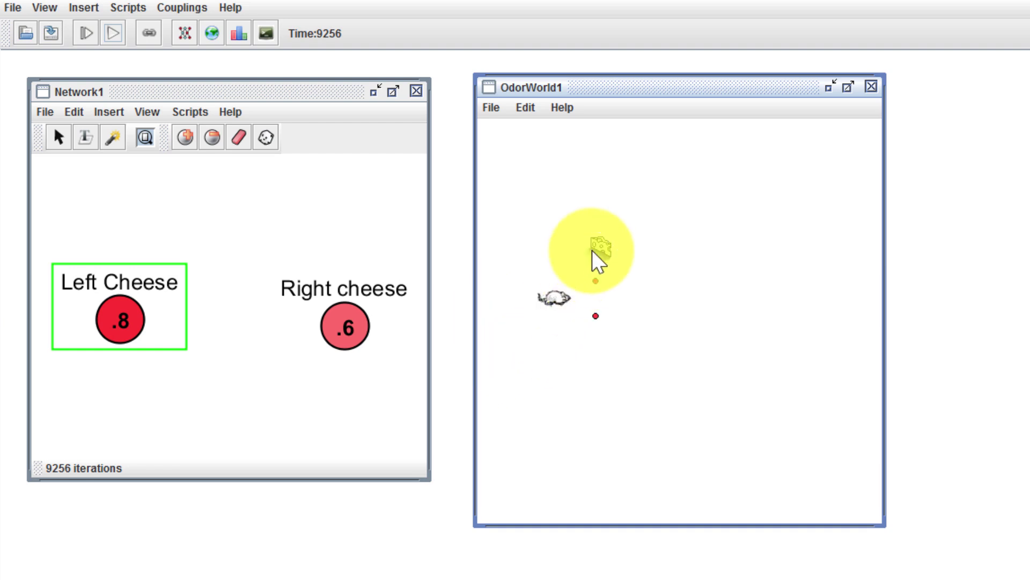
Move the Left Cheese and Right cheese neurons lower in the network
{"action": "left_click", "coordinate": [138, 193]}
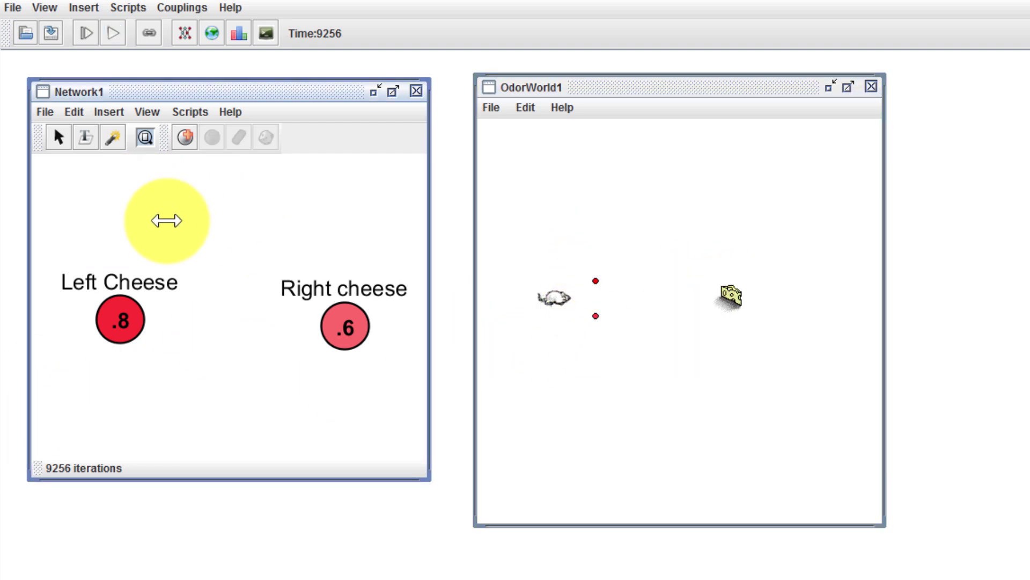
{"action": "left_click_drag", "start_coordinate": [133, 301], "coordinate": [134, 331]}
{"action": "left_click_drag", "start_coordinate": [344, 294], "coordinate": [349, 323]}
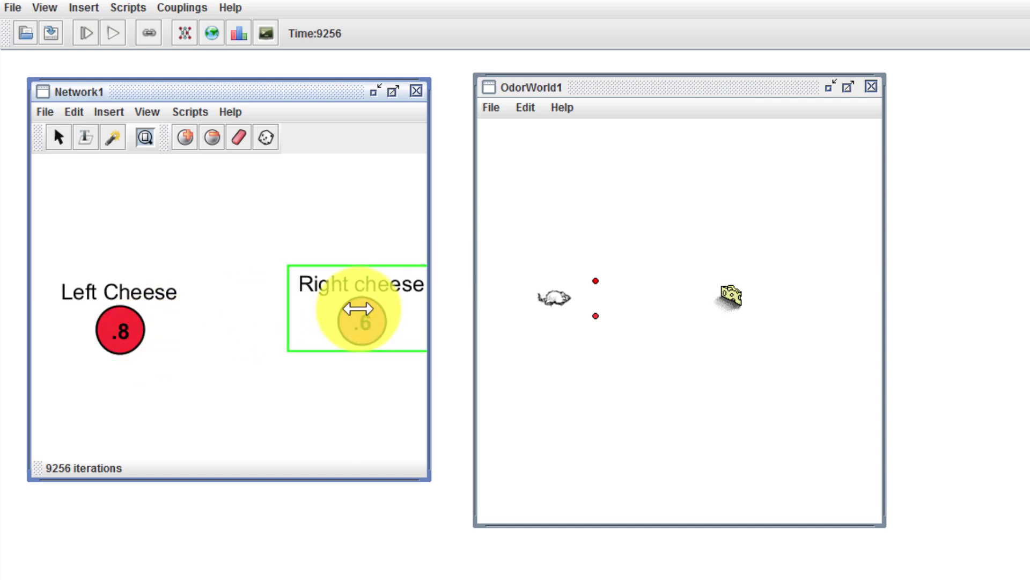
{"action": "left_click", "coordinate": [142, 186]}
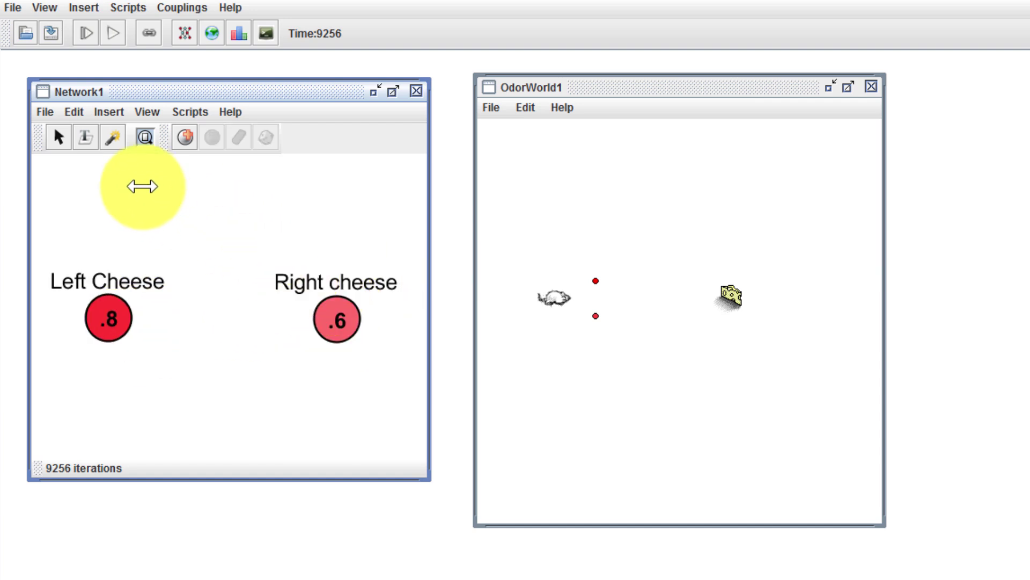
Add two neurons and place them above the Left Cheese and Right cheese neurons
{"action": "key", "text": "p"}
{"action": "key", "text": "p"}
{"action": "left_click_drag", "start_coordinate": [230, 230], "coordinate": [336, 212]}
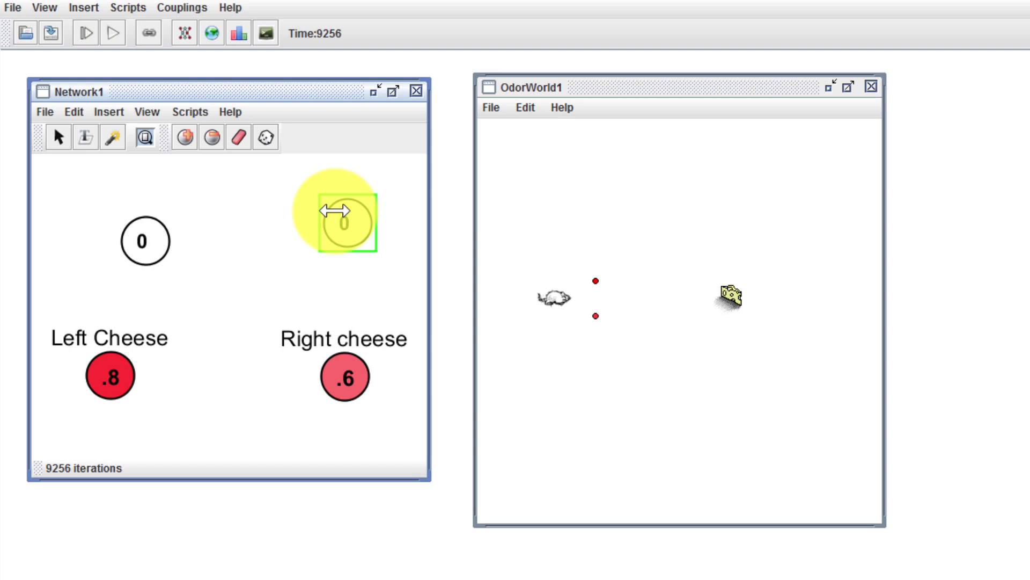
{"action": "left_click_drag", "start_coordinate": [142, 245], "coordinate": [142, 215]}
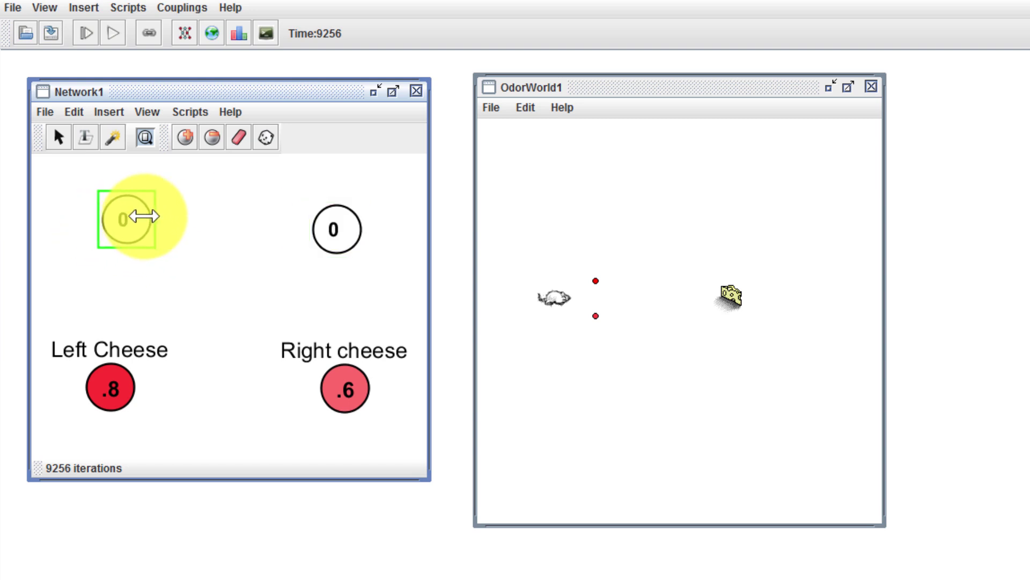
Connect Left Cheese and Right cheese each to the new neuron directly above it
{"action": "left_click", "coordinate": [101, 378]}
{"action": "key", "text": "1"}
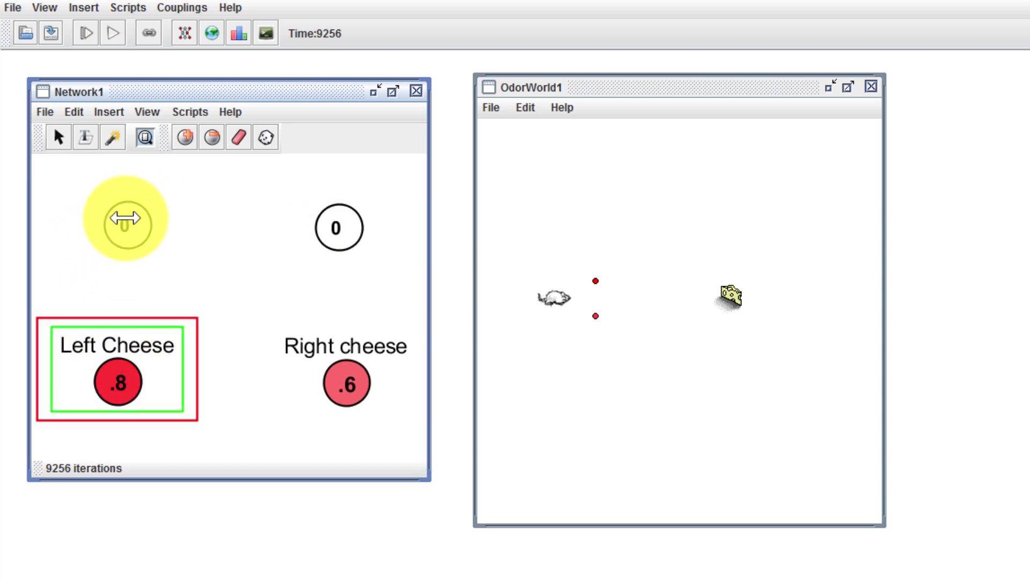
{"action": "left_click", "coordinate": [127, 220]}
{"action": "key", "text": "2"}
{"action": "left_click", "coordinate": [339, 370]}
{"action": "key", "text": "1"}
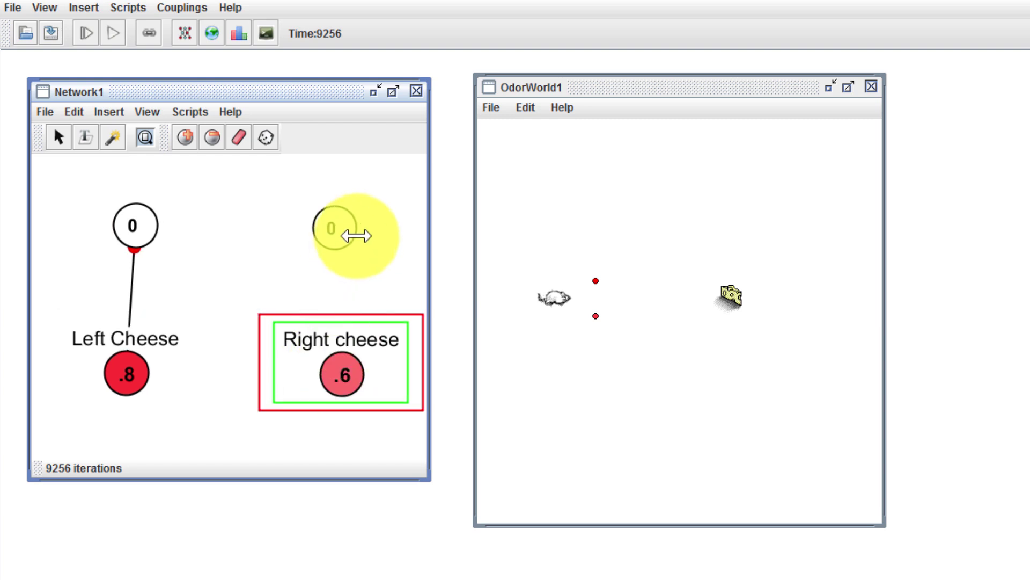
{"action": "key", "text": "2"}
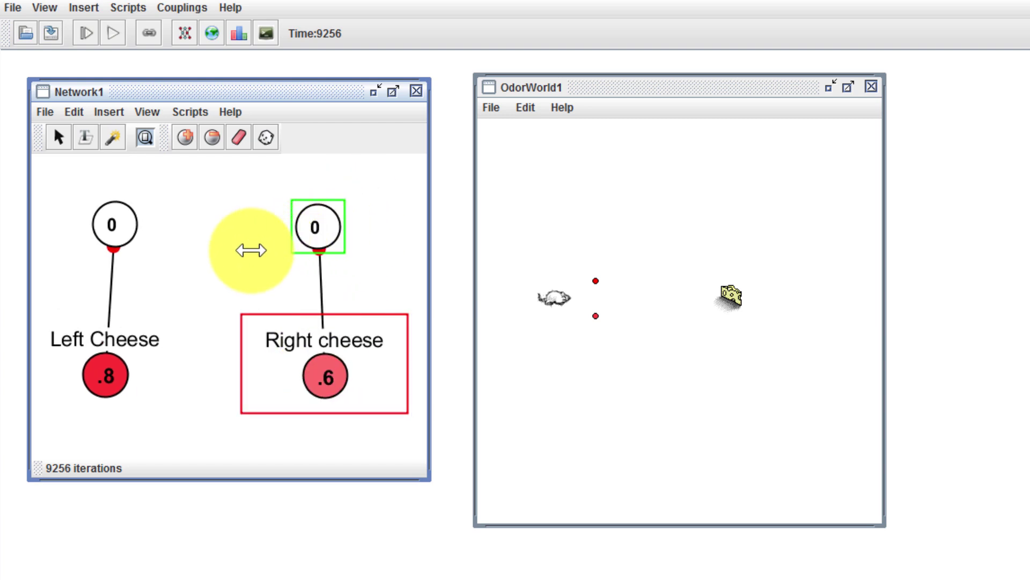
{"action": "left_click", "coordinate": [233, 261]}
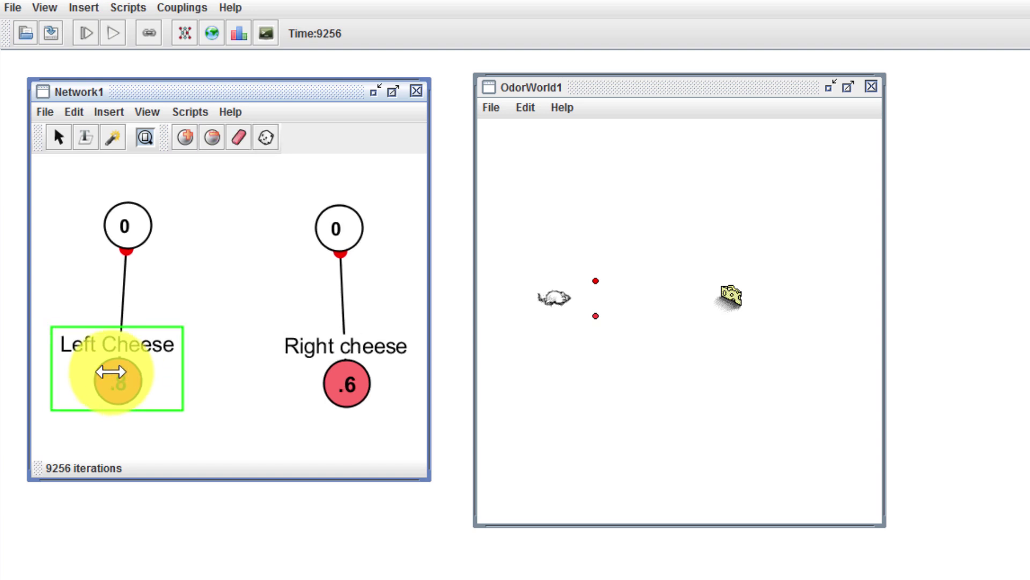
{"action": "key", "text": "1"}
{"action": "left_click", "coordinate": [126, 224]}
{"action": "key", "text": "2"}
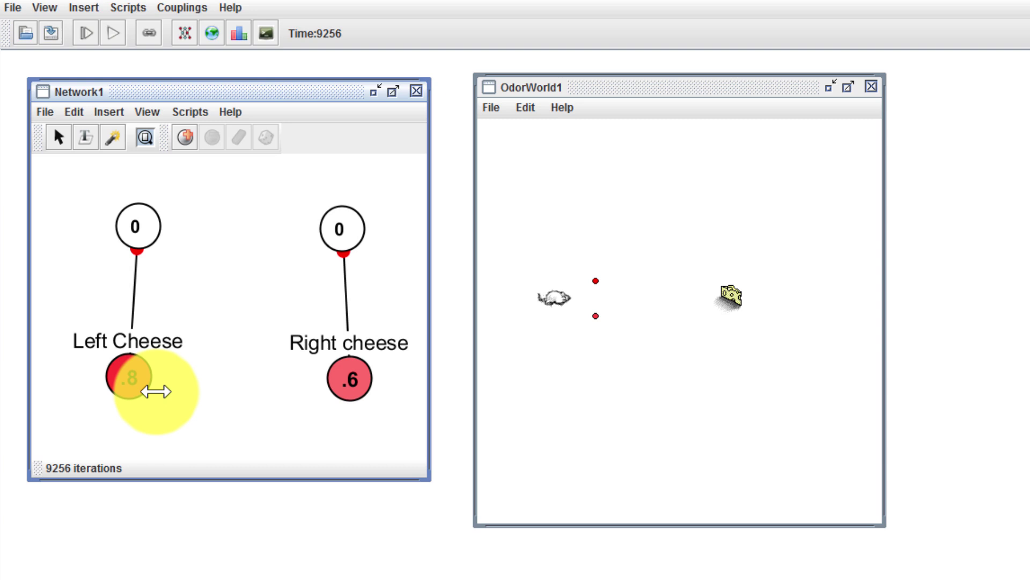
Run the simulation and drag the cheese left toward the mouse
{"action": "left_click", "coordinate": [113, 33]}
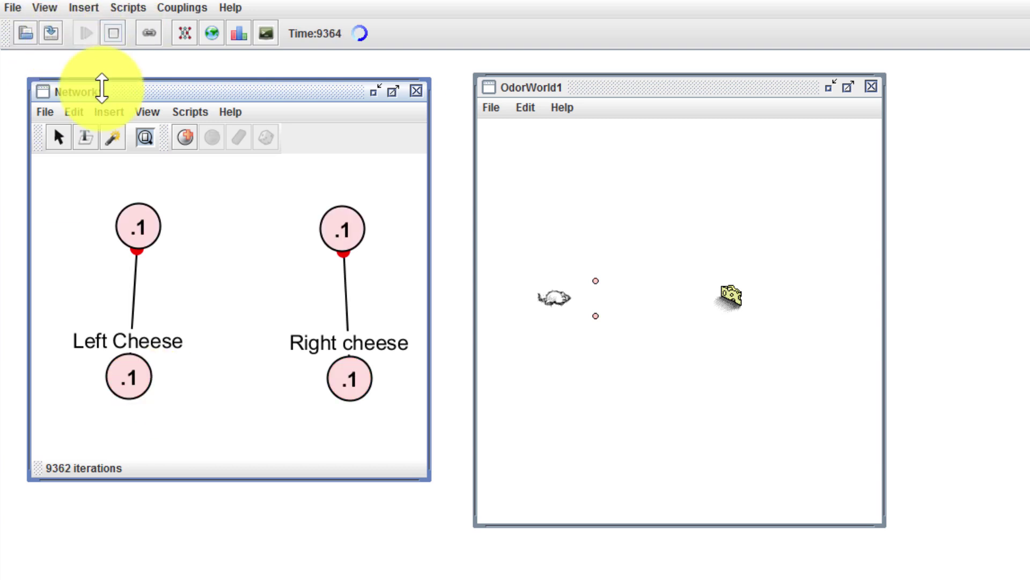
{"action": "left_click_drag", "start_coordinate": [733, 298], "coordinate": [614, 331]}
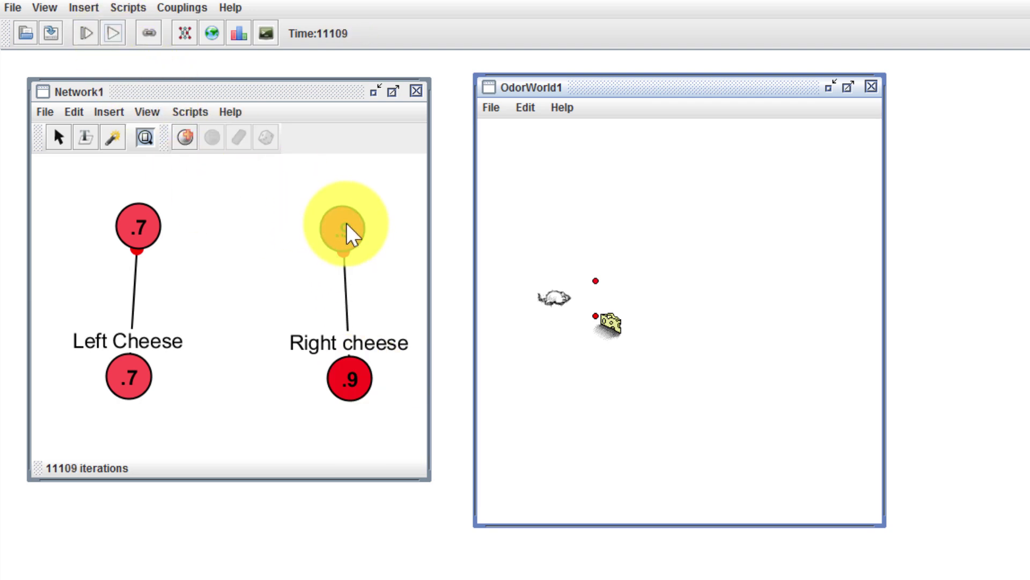
{"action": "mouse_move", "coordinate": [343, 227]}
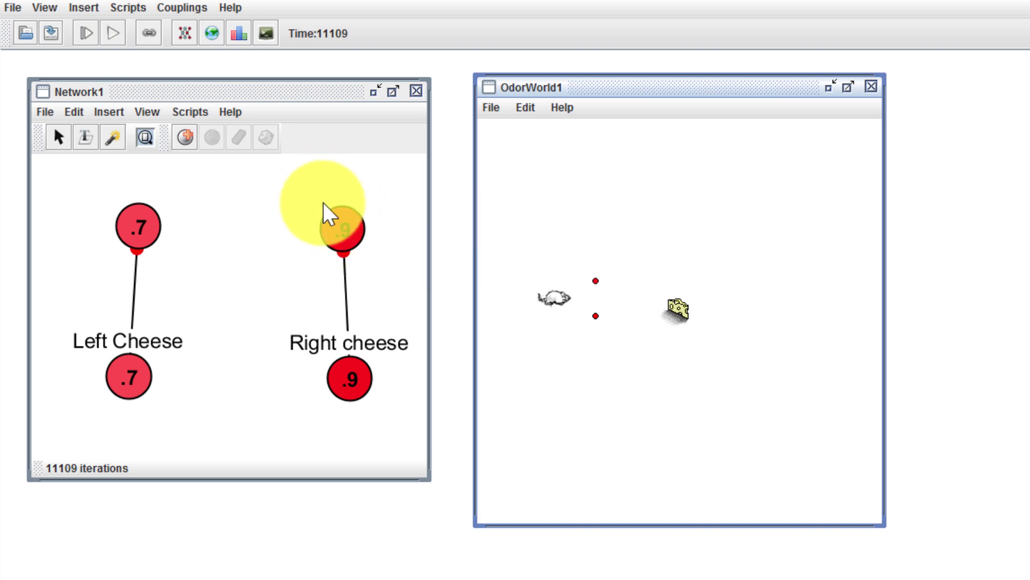
Send a scalar coupling from the Right cheese neuron to Agent_1:turnRight
{"action": "left_click", "coordinate": [345, 225]}
{"action": "right_click", "coordinate": [346, 224]}
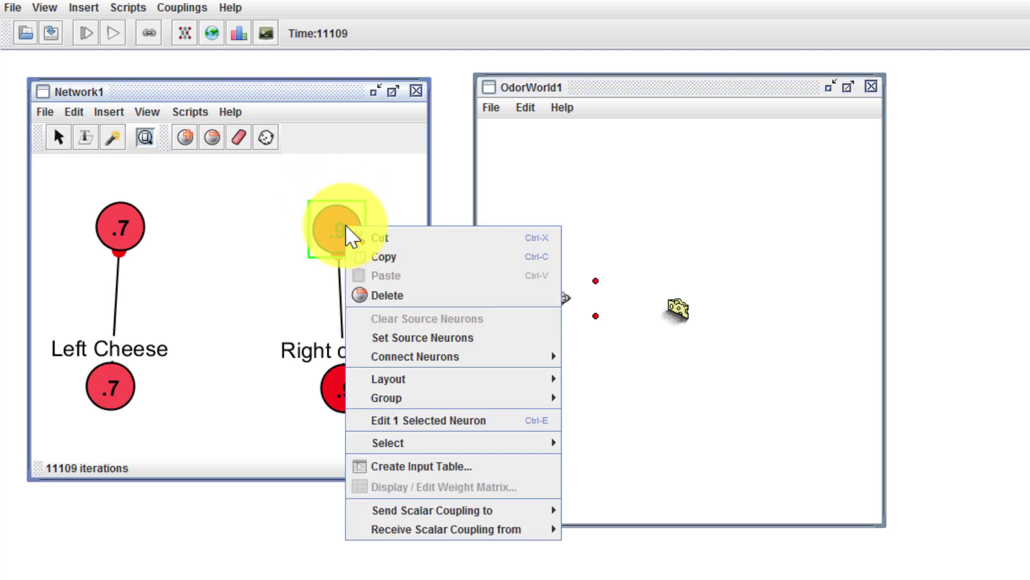
{"action": "mouse_move", "coordinate": [419, 513]}
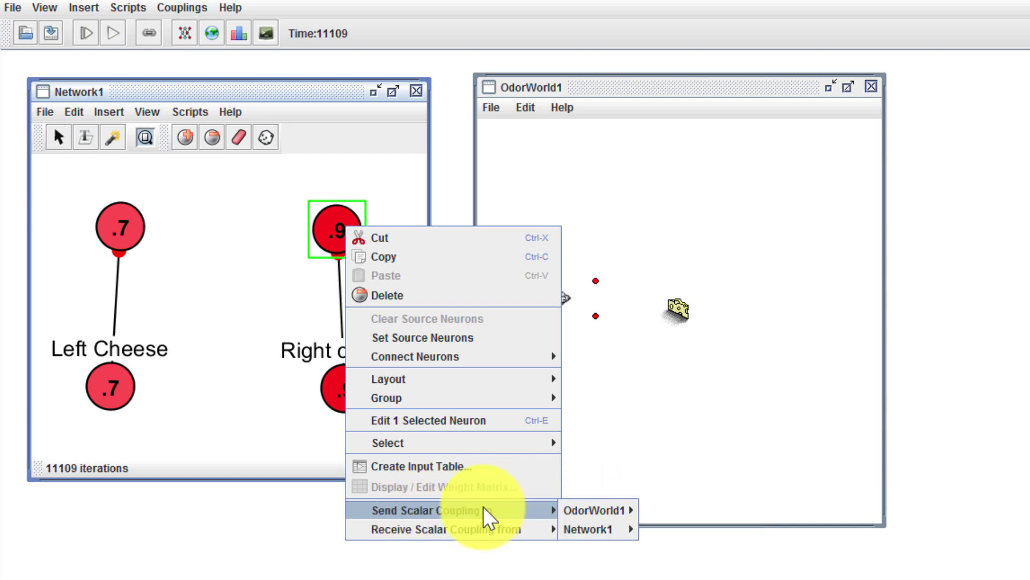
{"action": "left_click", "coordinate": [253, 207]}
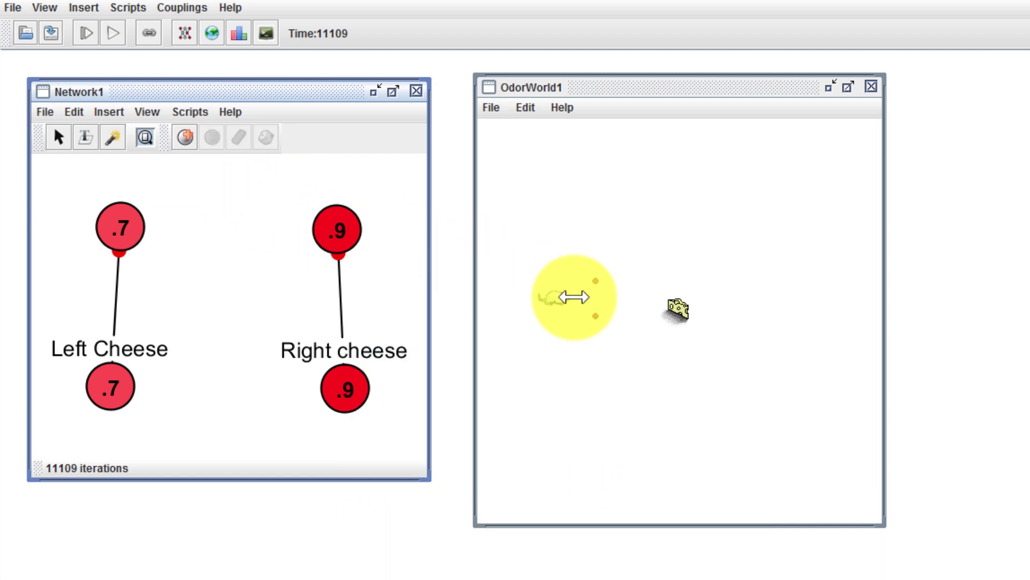
{"action": "right_click", "coordinate": [341, 228]}
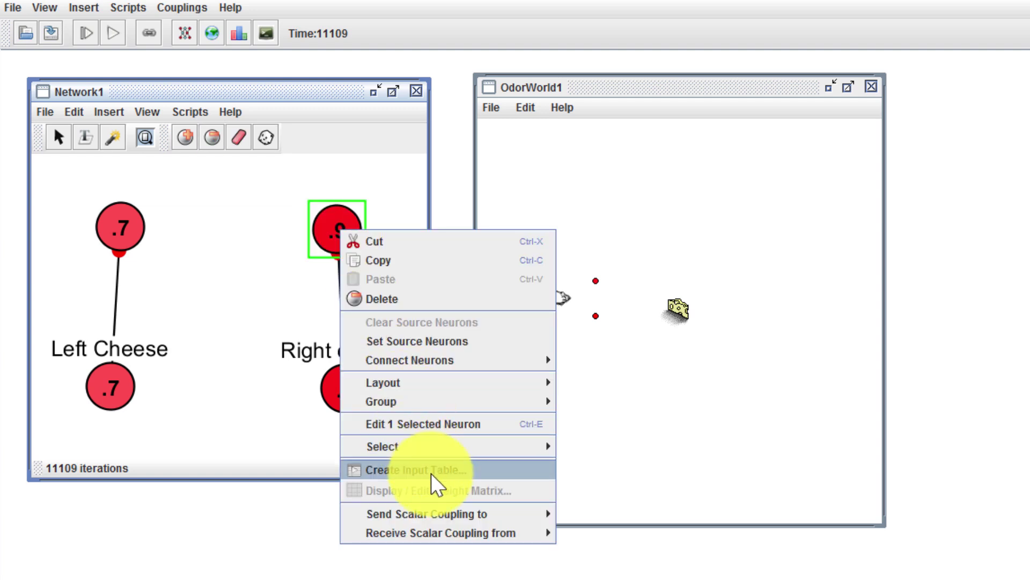
{"action": "mouse_move", "coordinate": [457, 507]}
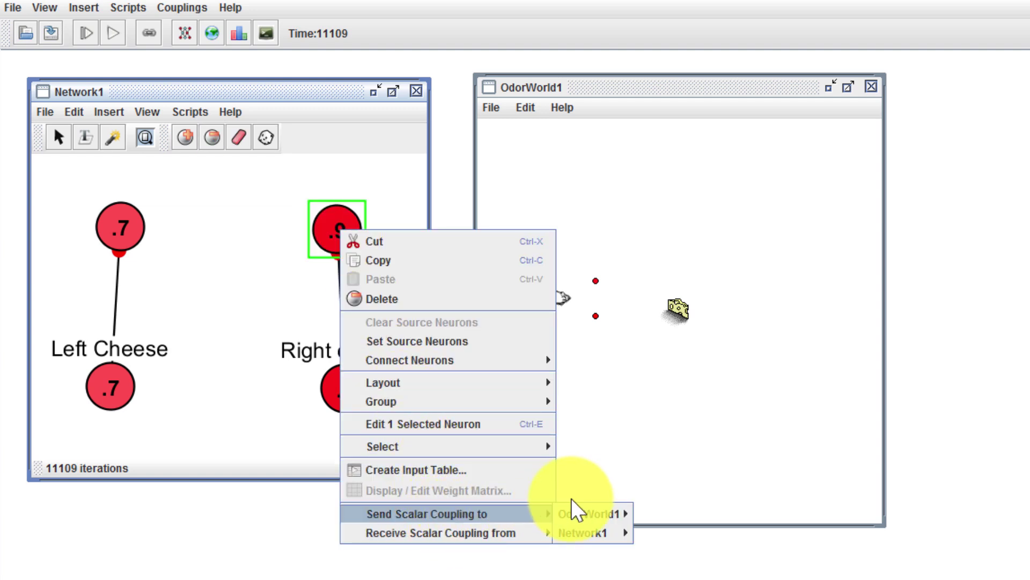
{"action": "mouse_move", "coordinate": [602, 511]}
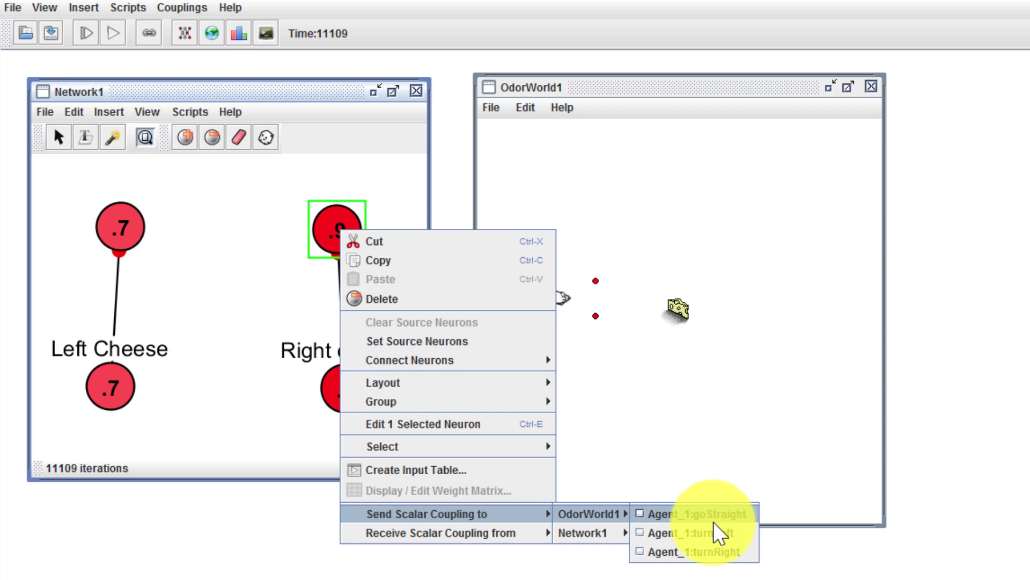
{"action": "left_click", "coordinate": [722, 550]}
Send a scalar coupling from the Left Cheese neuron to Agent_1:turnLeft
{"action": "left_click", "coordinate": [117, 226]}
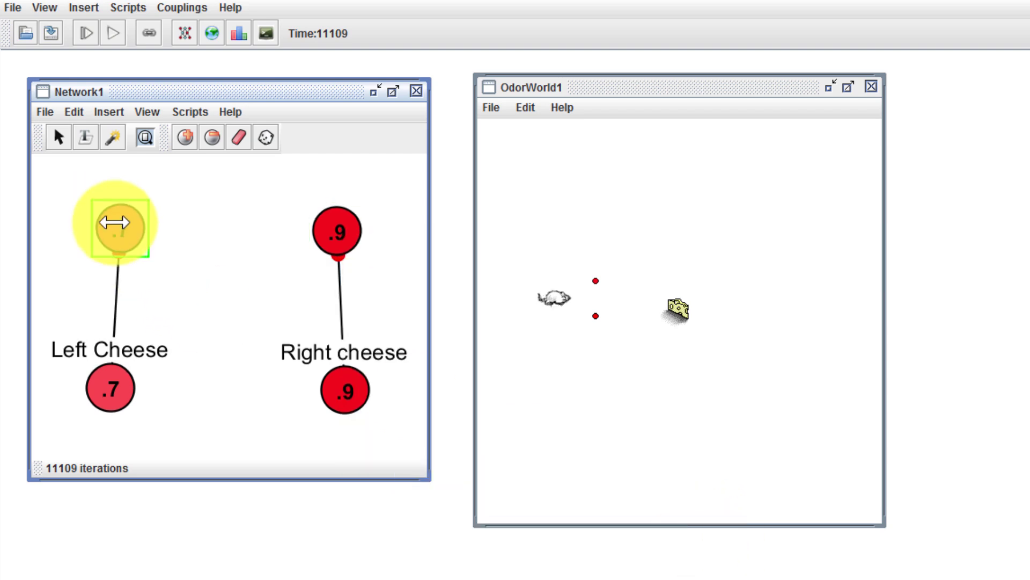
{"action": "right_click", "coordinate": [115, 222]}
{"action": "mouse_move", "coordinate": [283, 506]}
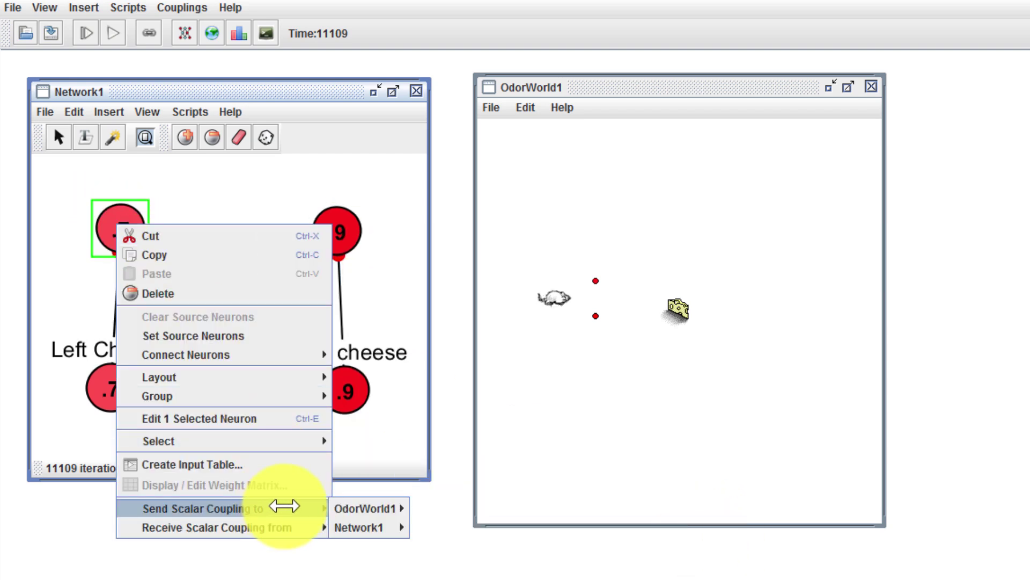
{"action": "mouse_move", "coordinate": [388, 504]}
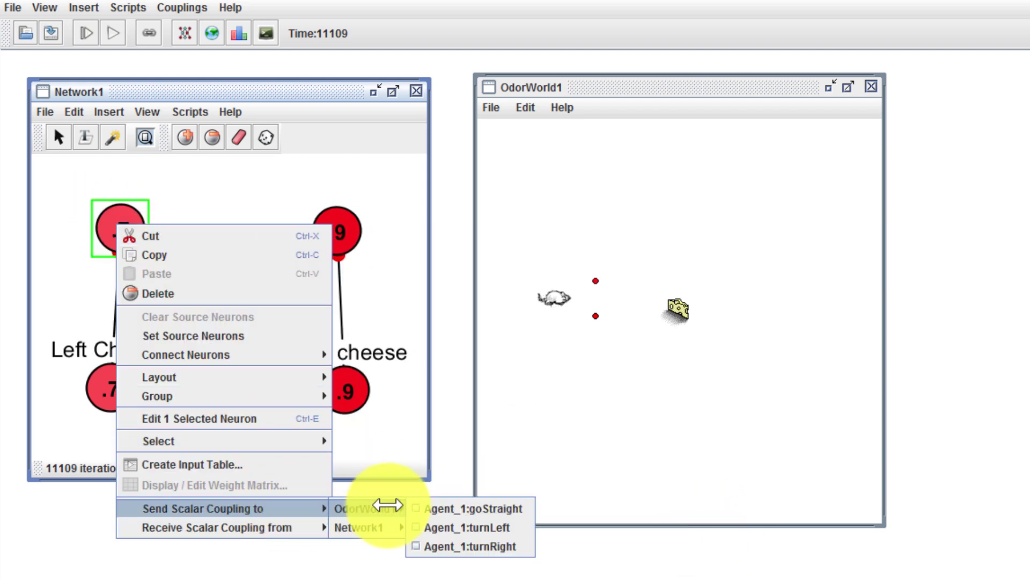
{"action": "left_click", "coordinate": [451, 526]}
{"action": "left_click", "coordinate": [257, 246]}
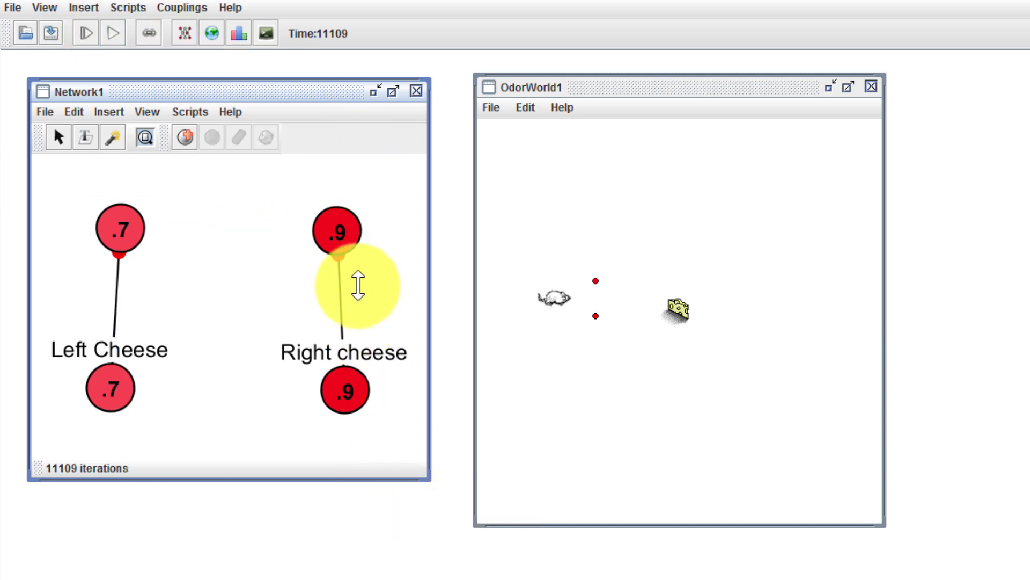
Place the cheese down-right of the mouse, run the world, and drag the cheese upper left
{"action": "left_click_drag", "start_coordinate": [548, 298], "coordinate": [617, 276]}
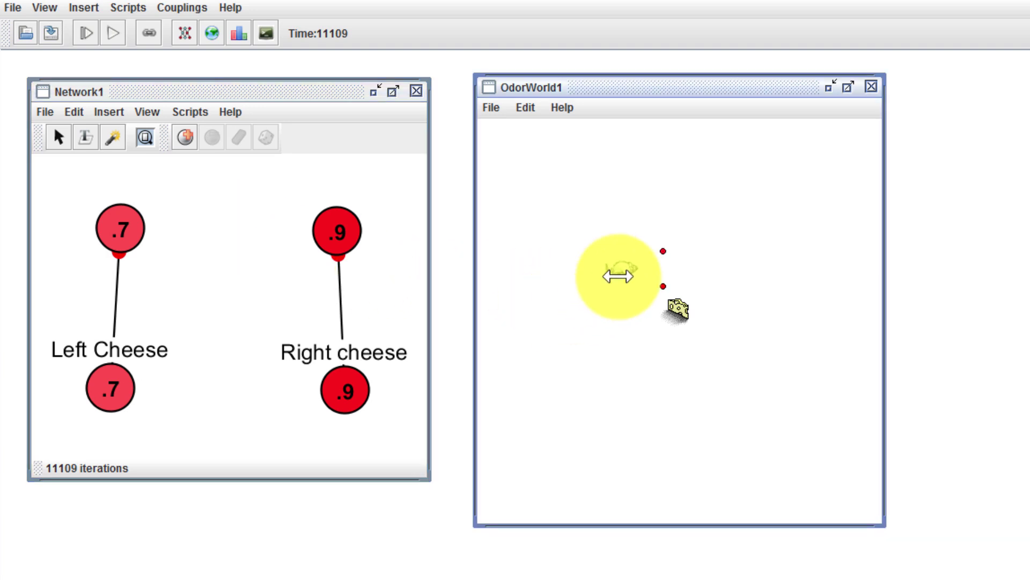
{"action": "left_click_drag", "start_coordinate": [677, 309], "coordinate": [754, 352]}
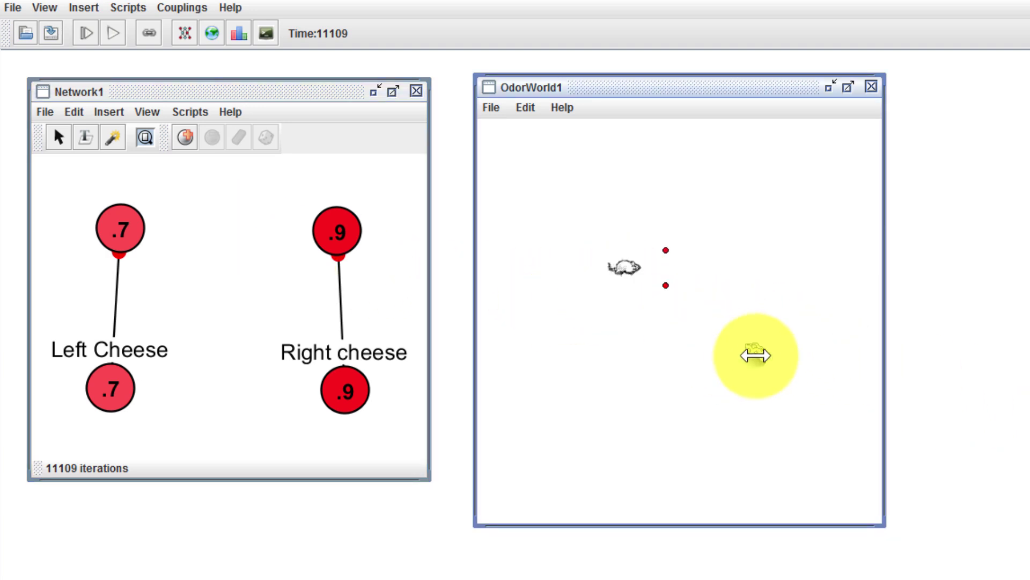
{"action": "left_click", "coordinate": [111, 34]}
{"action": "left_click_drag", "start_coordinate": [748, 349], "coordinate": [528, 196]}
Stop the simulation and place a new neuron between the top neurons, setting Clamped to Yes
{"action": "left_click", "coordinate": [114, 34]}
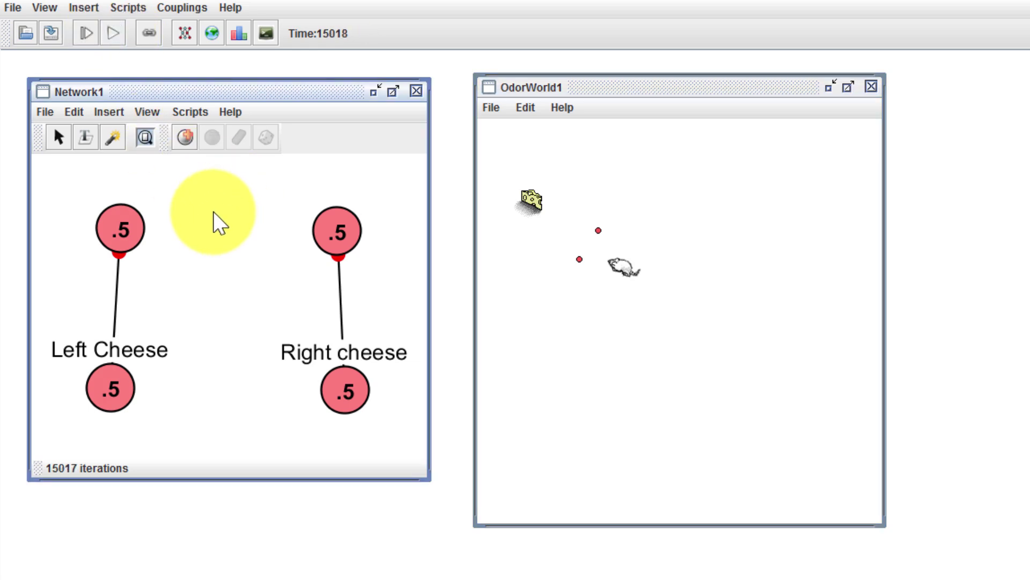
{"action": "key", "text": "p"}
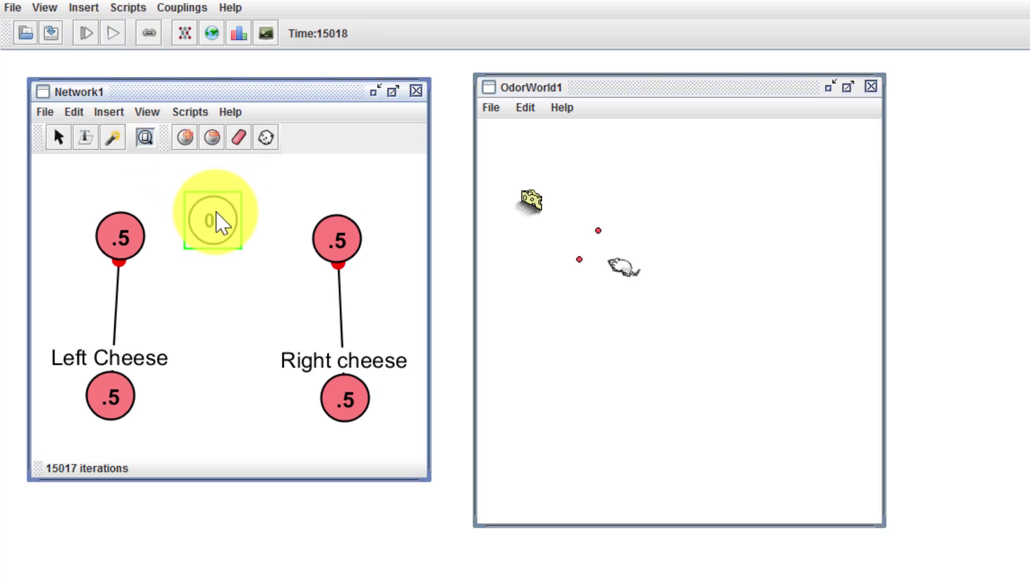
{"action": "left_click_drag", "start_coordinate": [215, 211], "coordinate": [231, 226]}
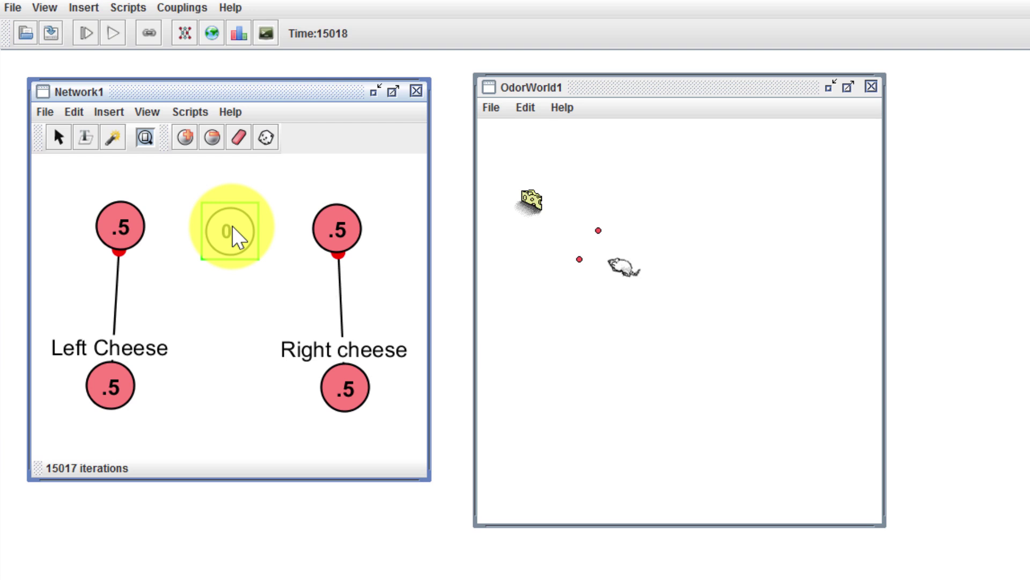
{"action": "double_click", "coordinate": [231, 226]}
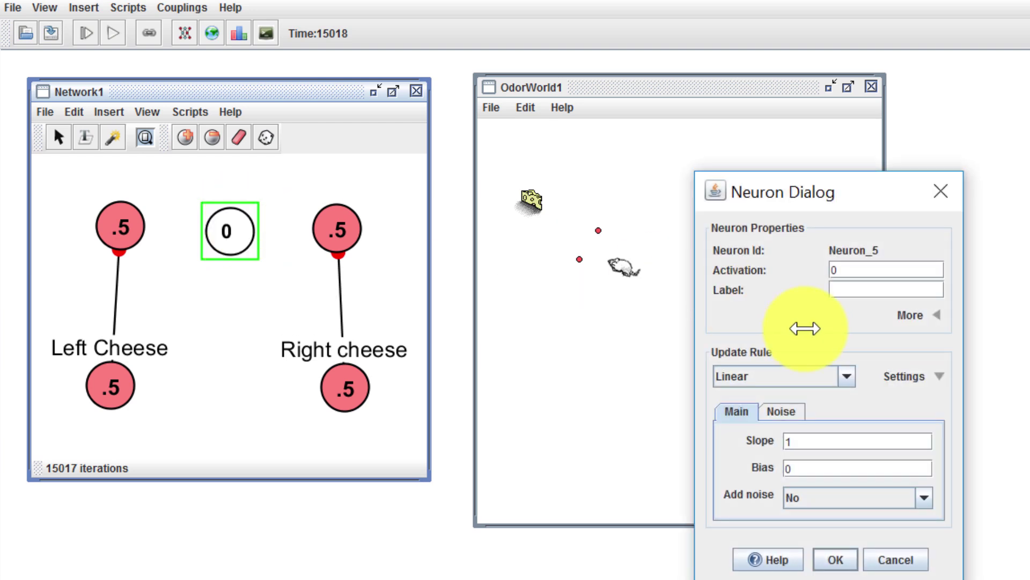
{"action": "left_click", "coordinate": [911, 313]}
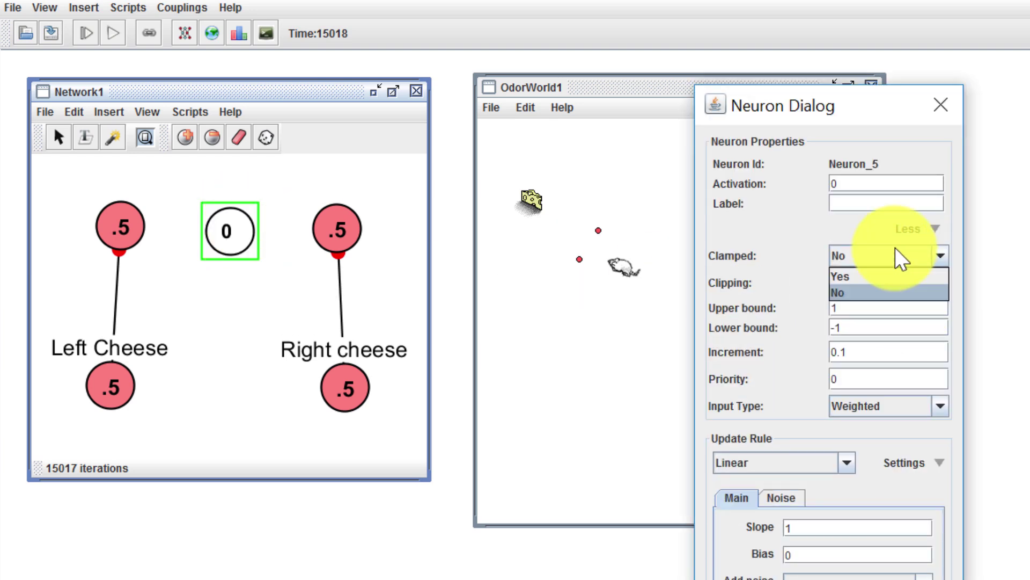
{"action": "left_click", "coordinate": [894, 277]}
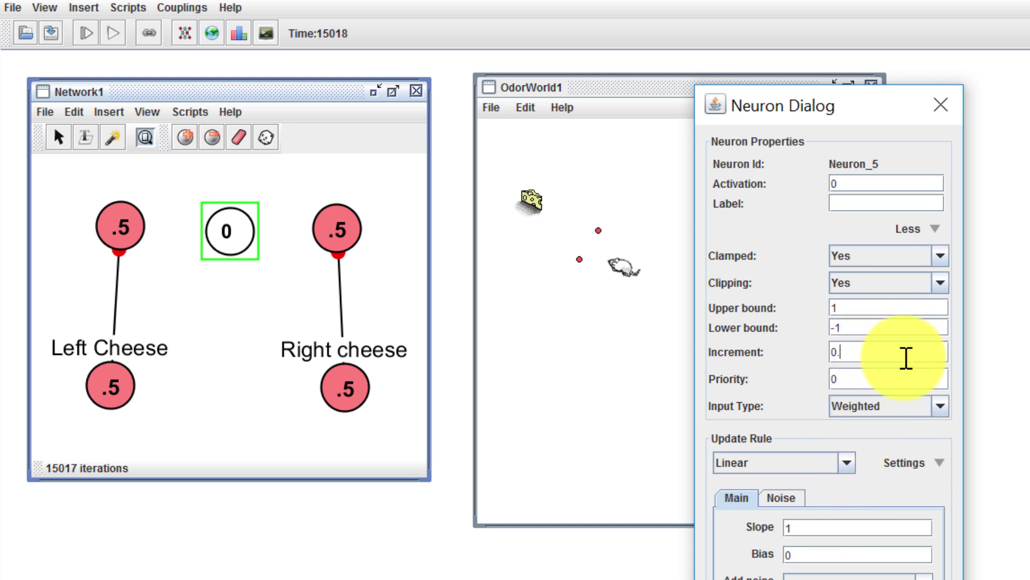
{"action": "key", "text": "Return"}
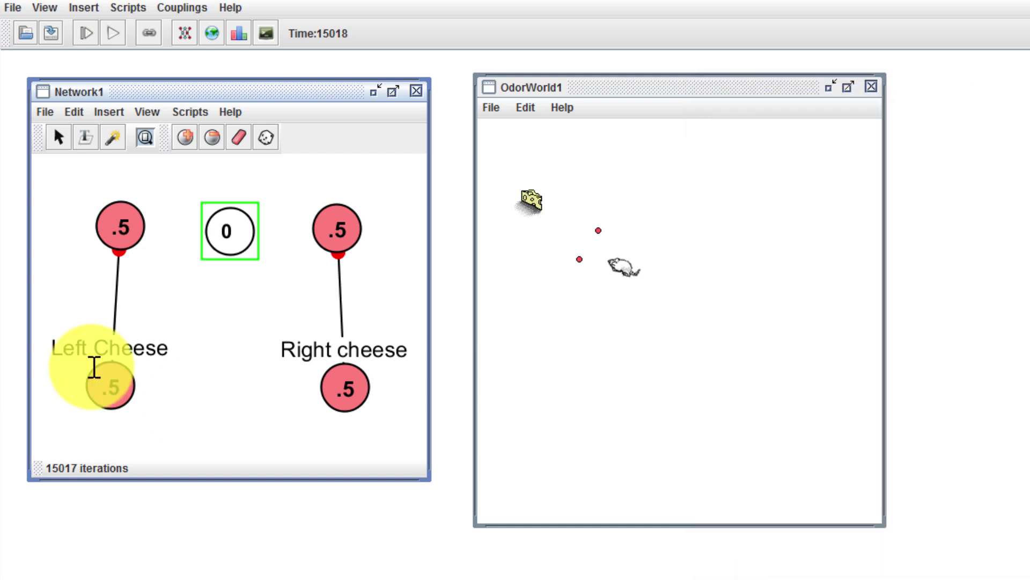
Couple the new neuron to OdorWorld1's Agent_1:goStraight with Send Scalar Coupling
{"action": "left_click", "coordinate": [172, 306]}
{"action": "left_click", "coordinate": [225, 231]}
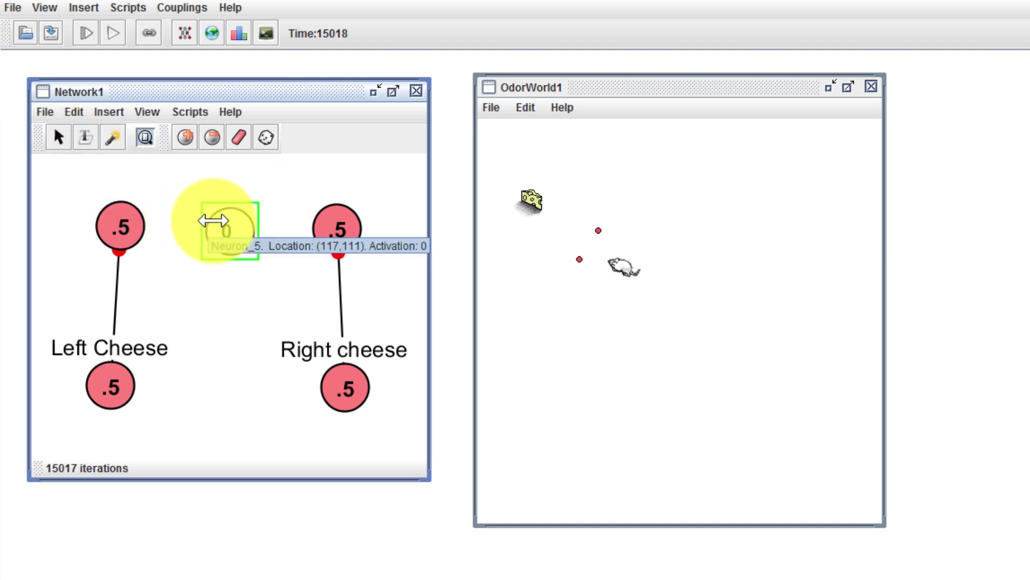
{"action": "right_click", "coordinate": [220, 224]}
{"action": "mouse_move", "coordinate": [385, 504]}
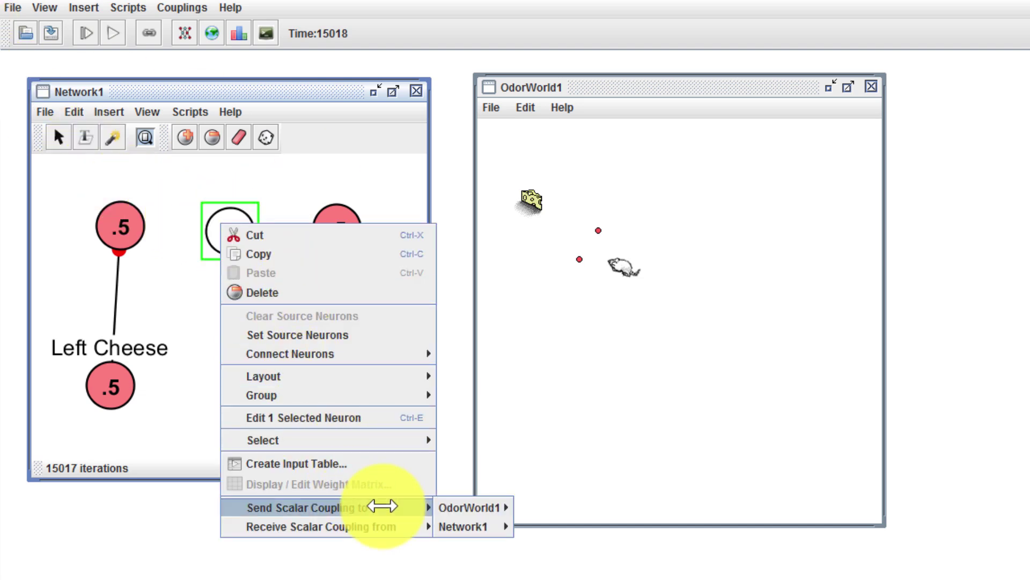
{"action": "mouse_move", "coordinate": [501, 507]}
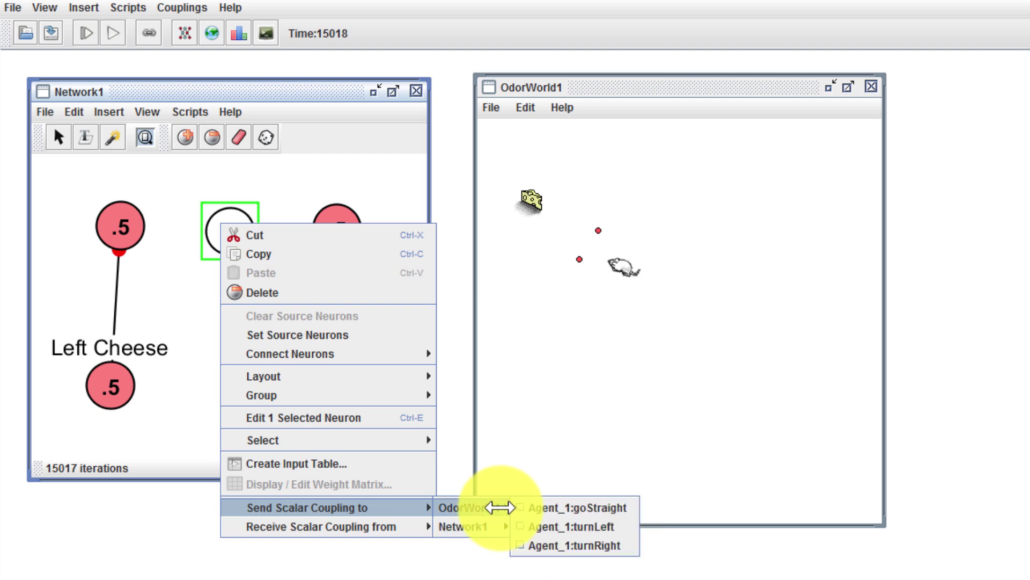
{"action": "left_click", "coordinate": [617, 514]}
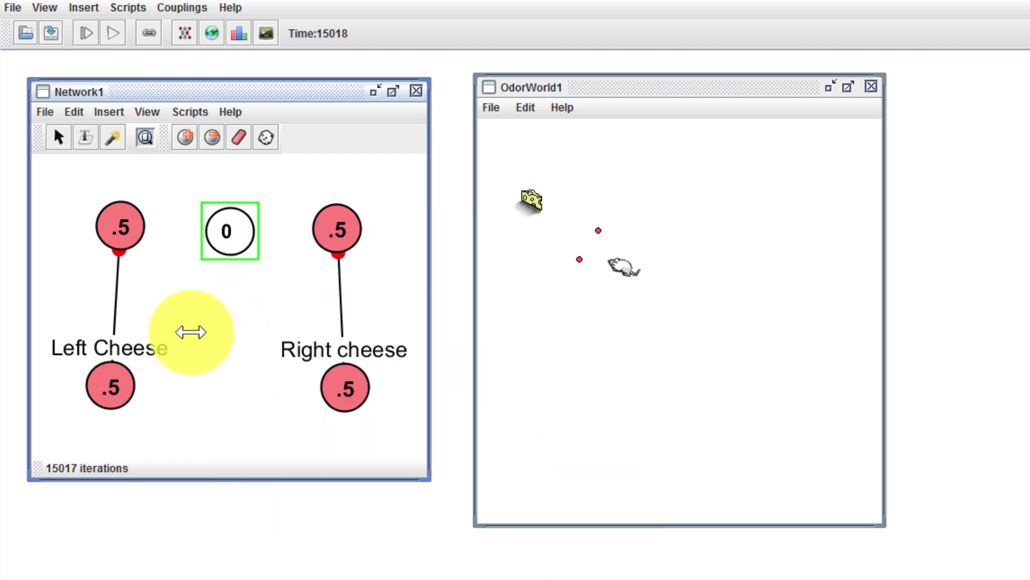
{"action": "left_click", "coordinate": [212, 286]}
Run the world, raise the go-straight neuron to .5, drag the cheese away, then stop
{"action": "left_click", "coordinate": [108, 36]}
{"action": "left_click", "coordinate": [224, 238]}
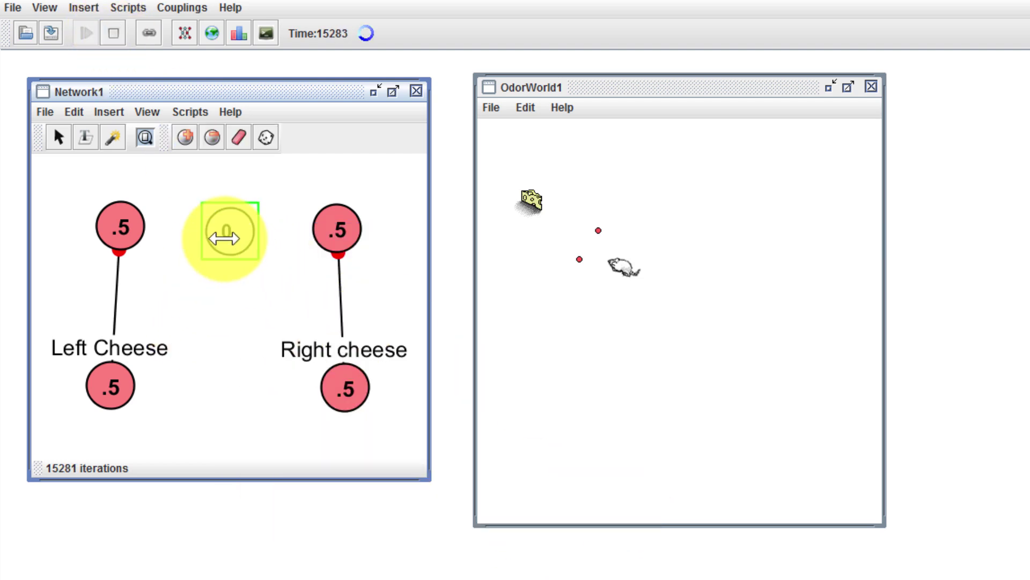
{"action": "key", "text": "Up"}
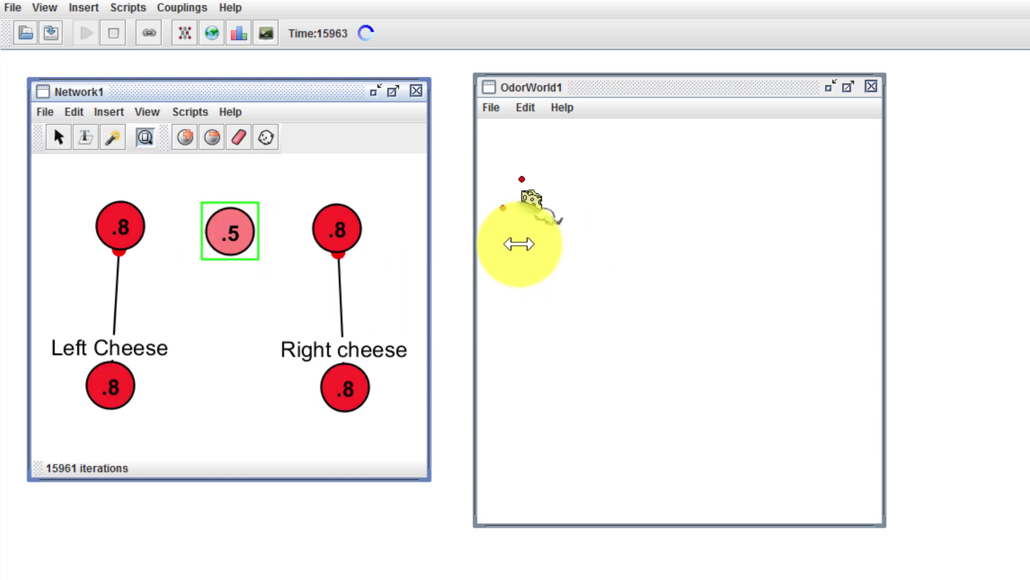
{"action": "left_click_drag", "start_coordinate": [530, 199], "coordinate": [636, 389]}
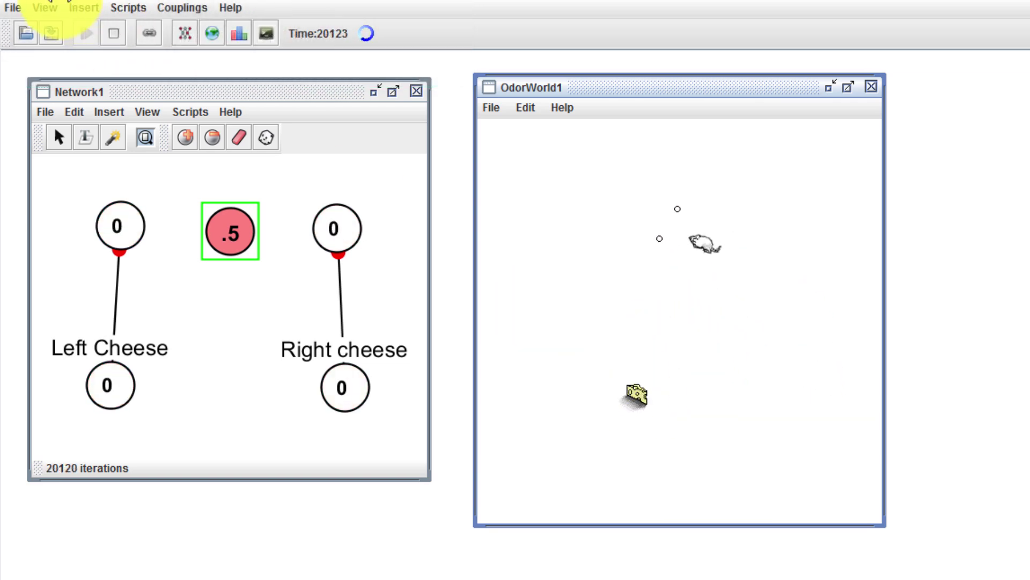
{"action": "left_click", "coordinate": [109, 31]}
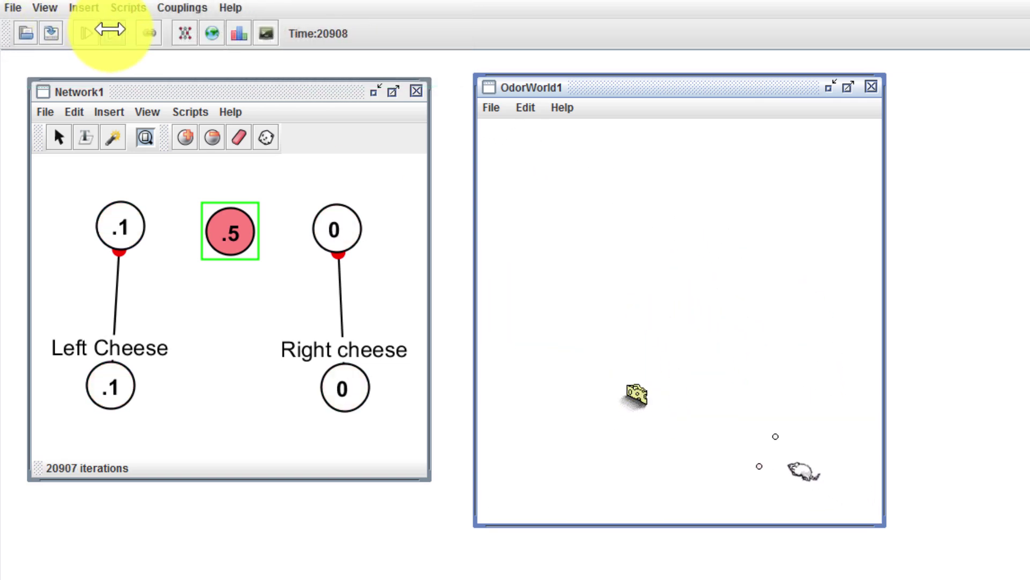
{"action": "left_click", "coordinate": [105, 287]}
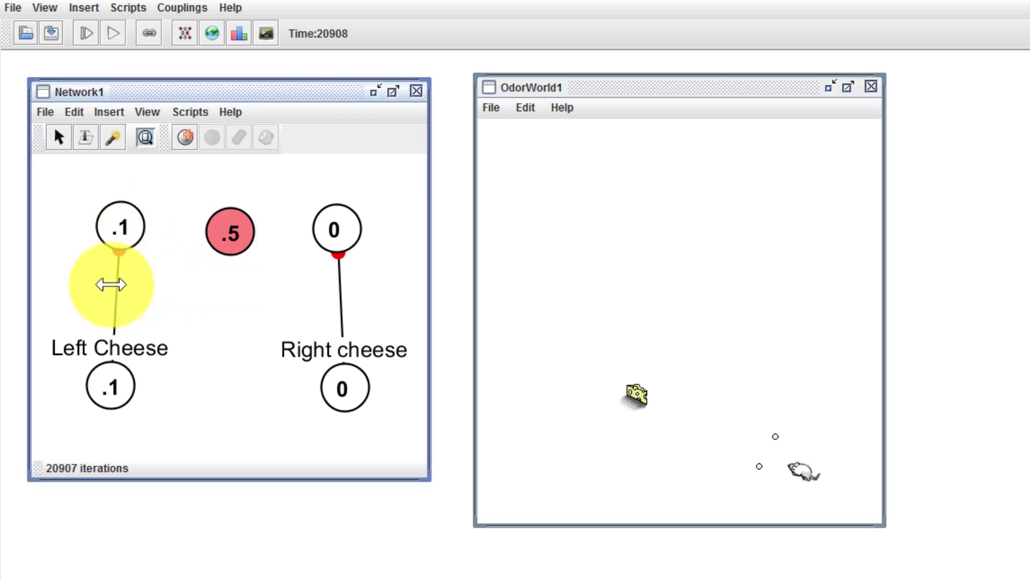
Check the sensor synapses' and turn neurons' properties without changing anything
{"action": "key", "text": "w"}
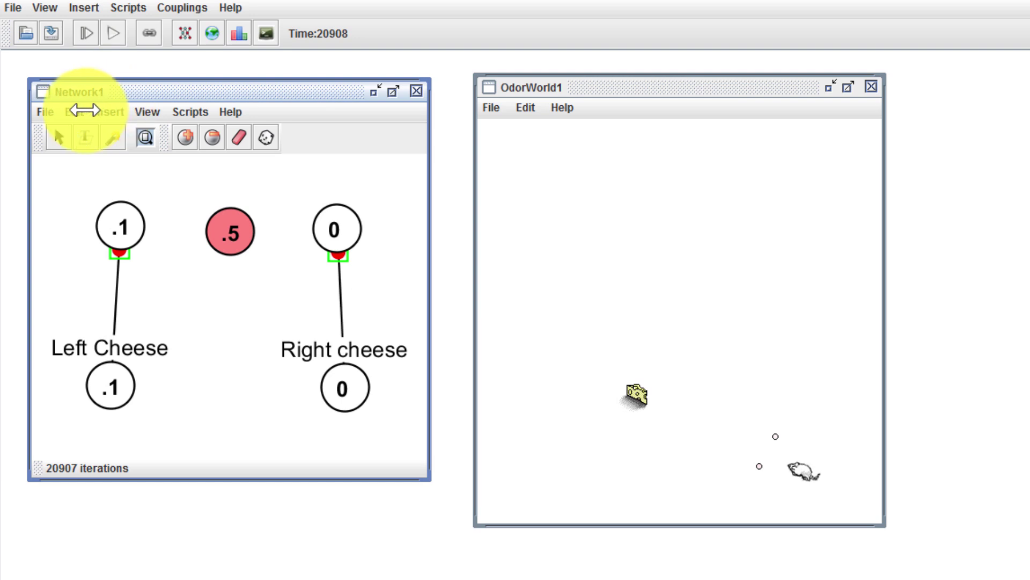
{"action": "key", "text": "super+e"}
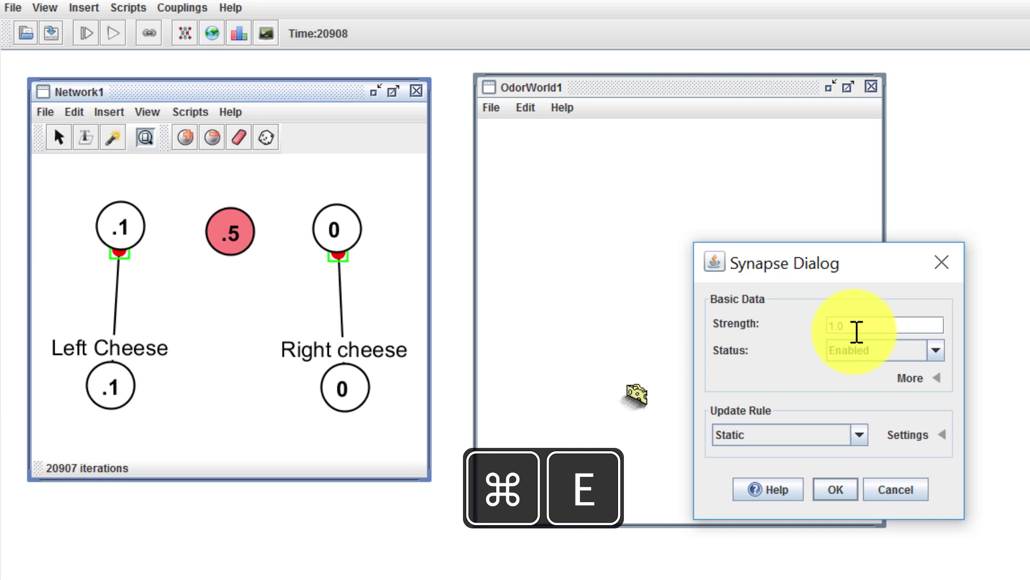
{"action": "left_click", "coordinate": [837, 490]}
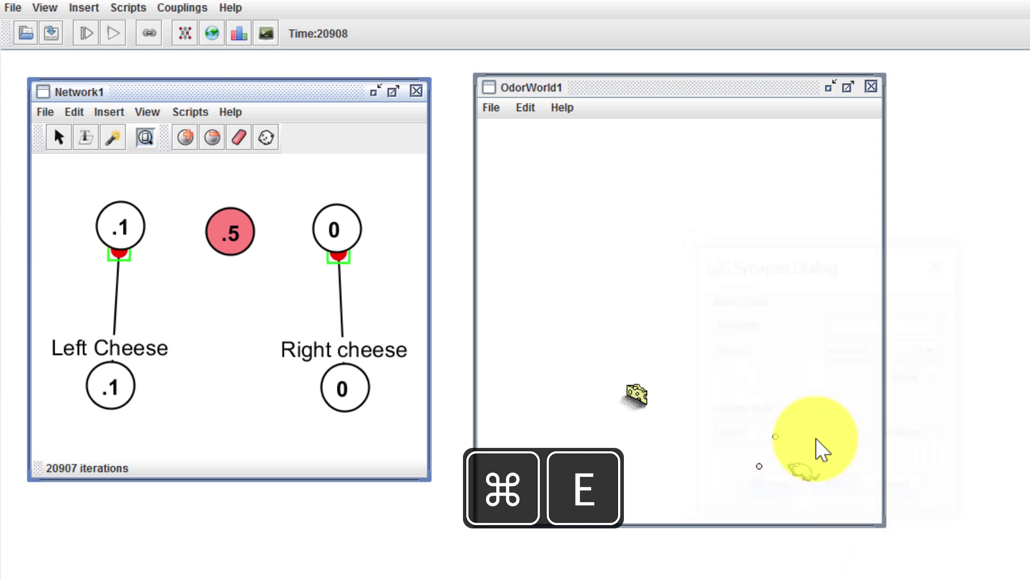
{"action": "left_click", "coordinate": [129, 224]}
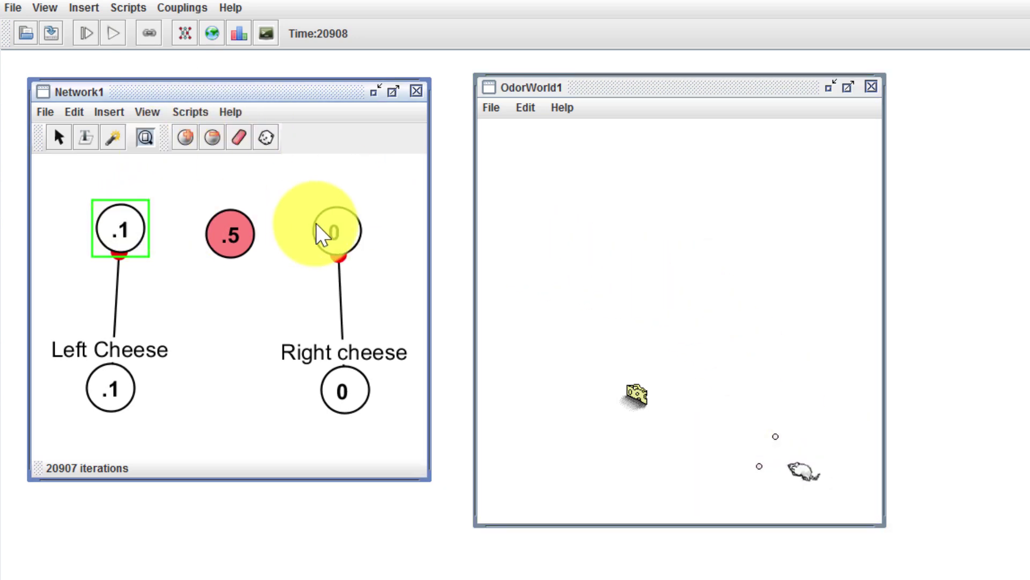
{"action": "left_click_drag", "start_coordinate": [340, 233], "coordinate": [348, 232]}
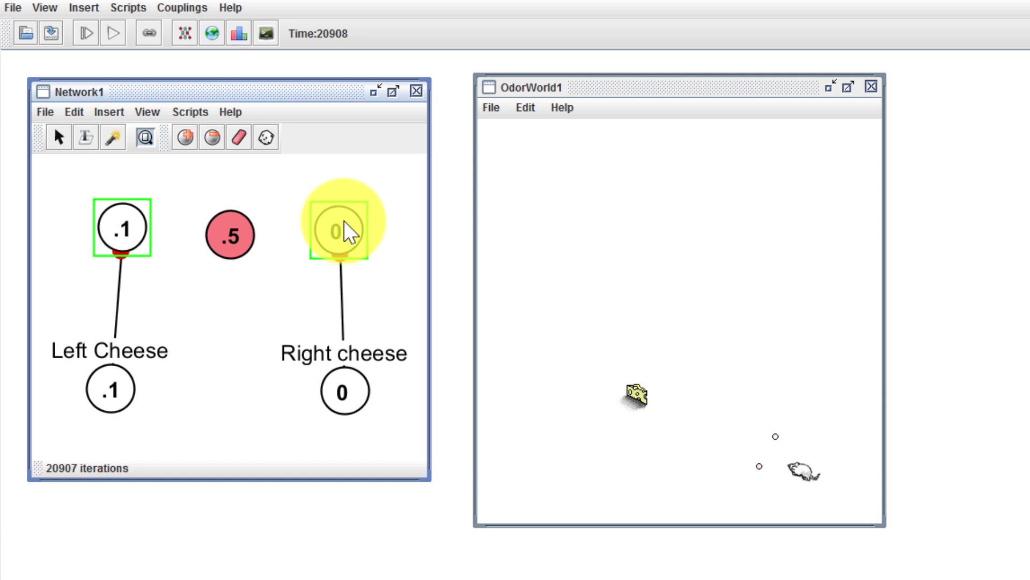
{"action": "double_click", "coordinate": [347, 231]}
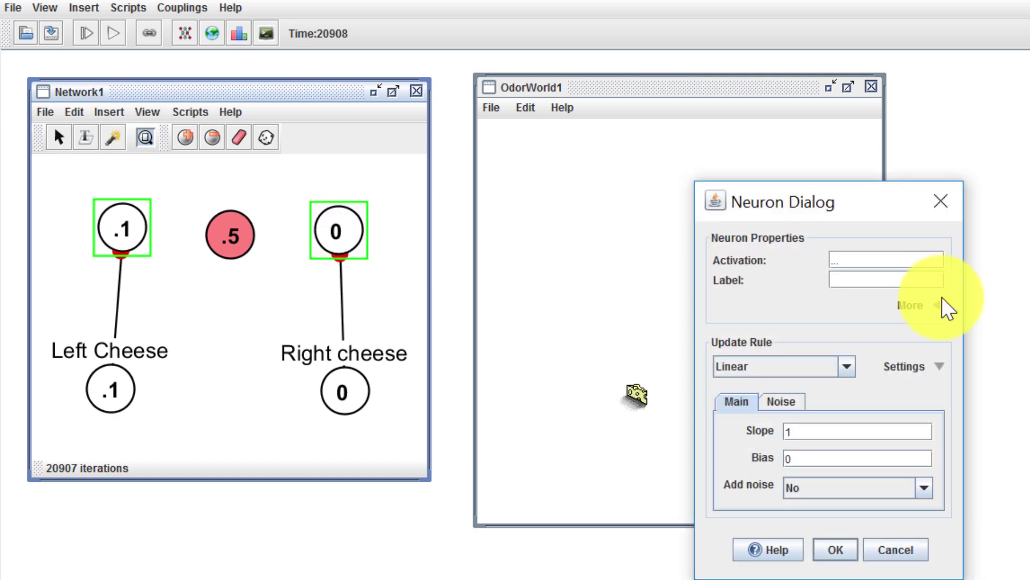
{"action": "left_click", "coordinate": [912, 301]}
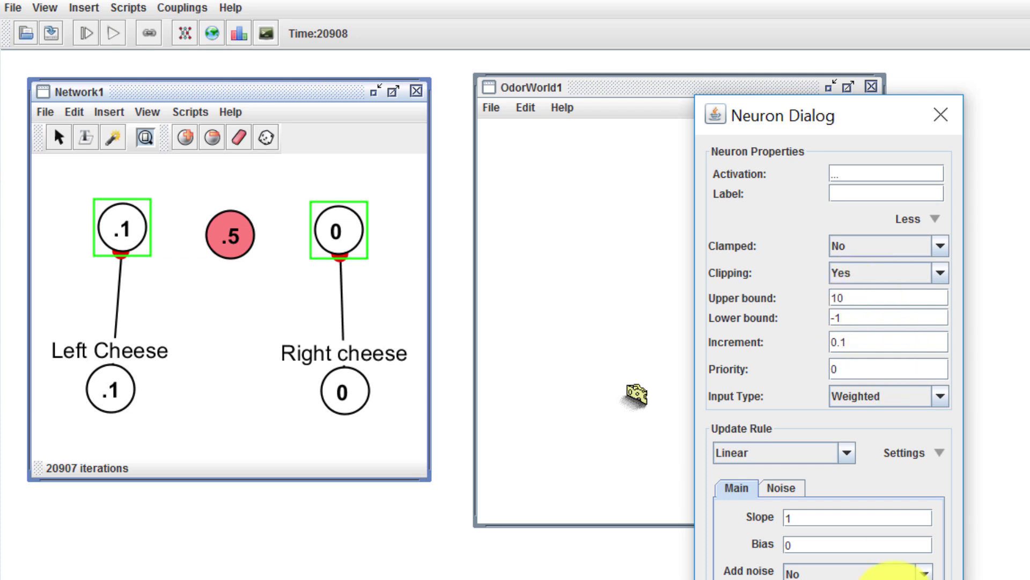
{"action": "key", "text": "Return"}
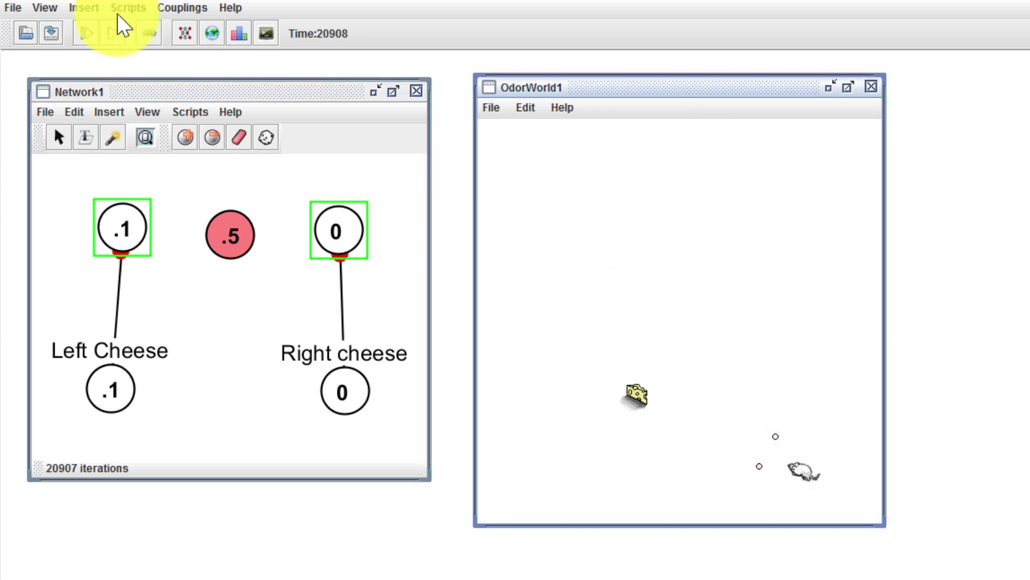
Run the simulation and drag the cheese to four spots while the mouse follows it
{"action": "left_click", "coordinate": [113, 33]}
{"action": "left_click_drag", "start_coordinate": [637, 393], "coordinate": [706, 283]}
{"action": "left_click_drag", "start_coordinate": [85, 285], "coordinate": [404, 299]}
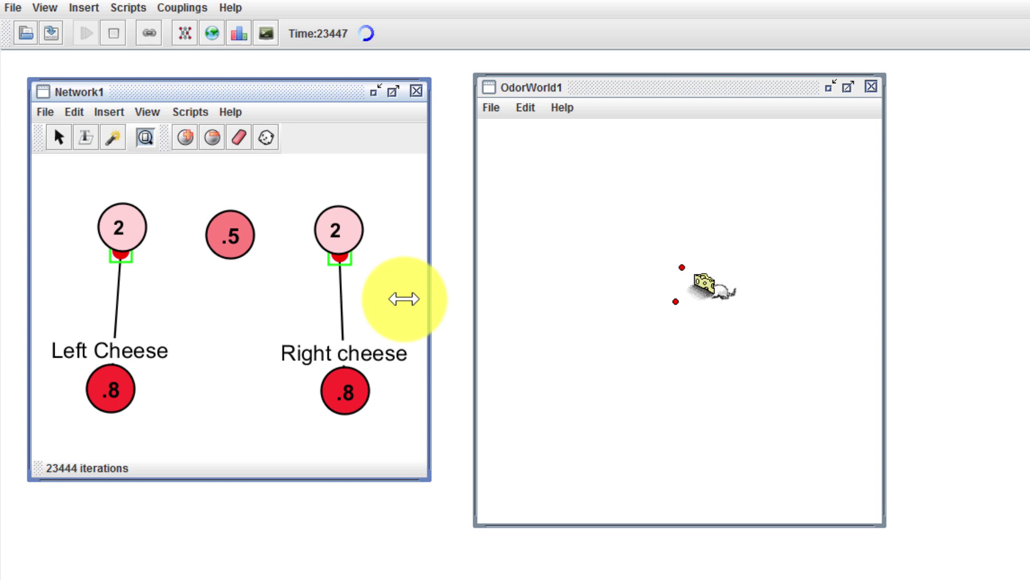
{"action": "left_click_drag", "start_coordinate": [703, 287], "coordinate": [720, 191]}
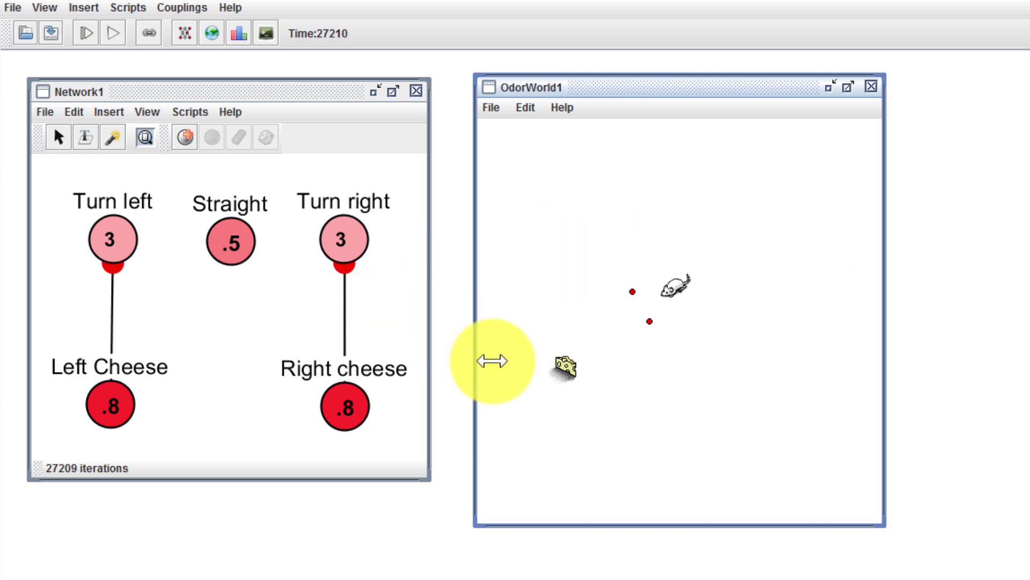
{"action": "left_click_drag", "start_coordinate": [560, 367], "coordinate": [589, 446]}
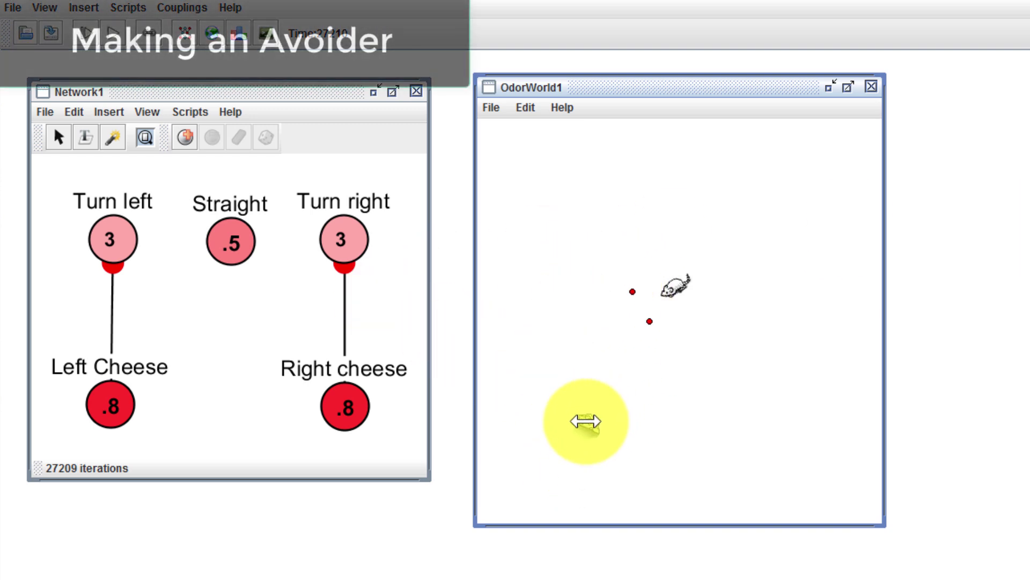
Change the cheese entity's type to Poison.gif and nudge the bottle up and right
{"action": "double_click", "coordinate": [585, 421]}
{"action": "left_click", "coordinate": [852, 289]}
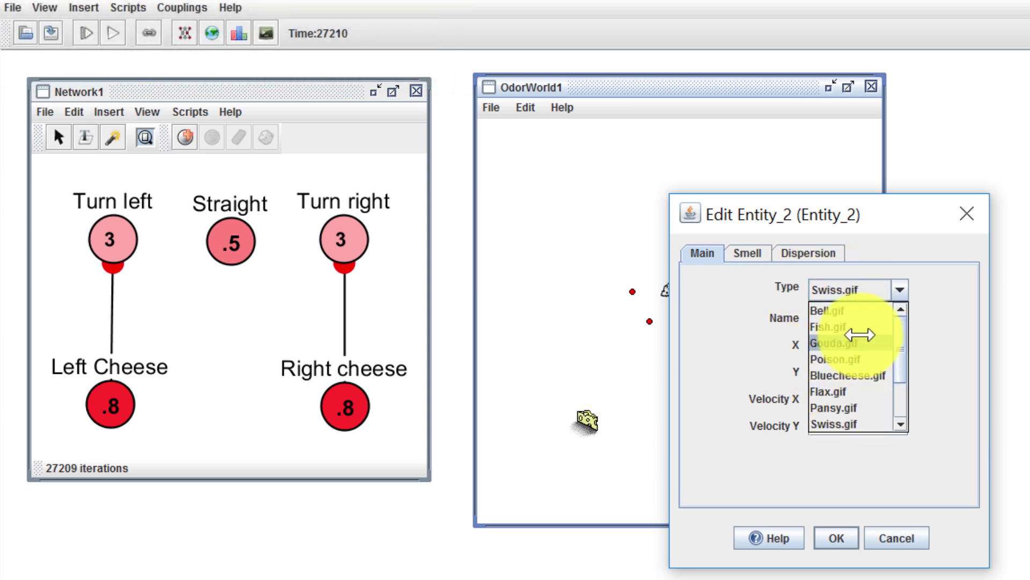
{"action": "scroll", "coordinate": [894, 338], "scroll_direction": "down", "scroll_amount": 3}
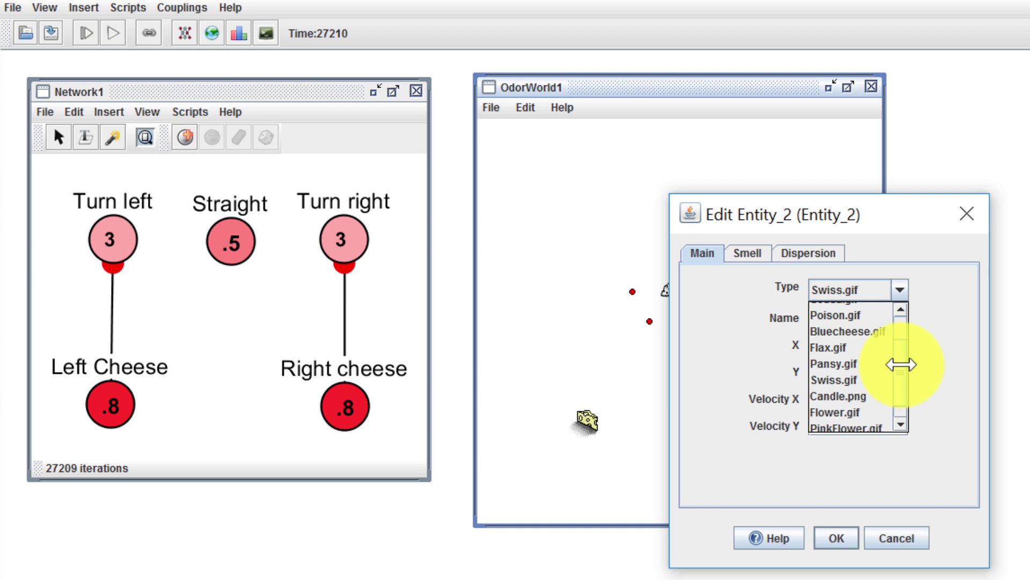
{"action": "scroll", "coordinate": [882, 328], "scroll_direction": "up", "scroll_amount": 1}
{"action": "left_click", "coordinate": [883, 328]}
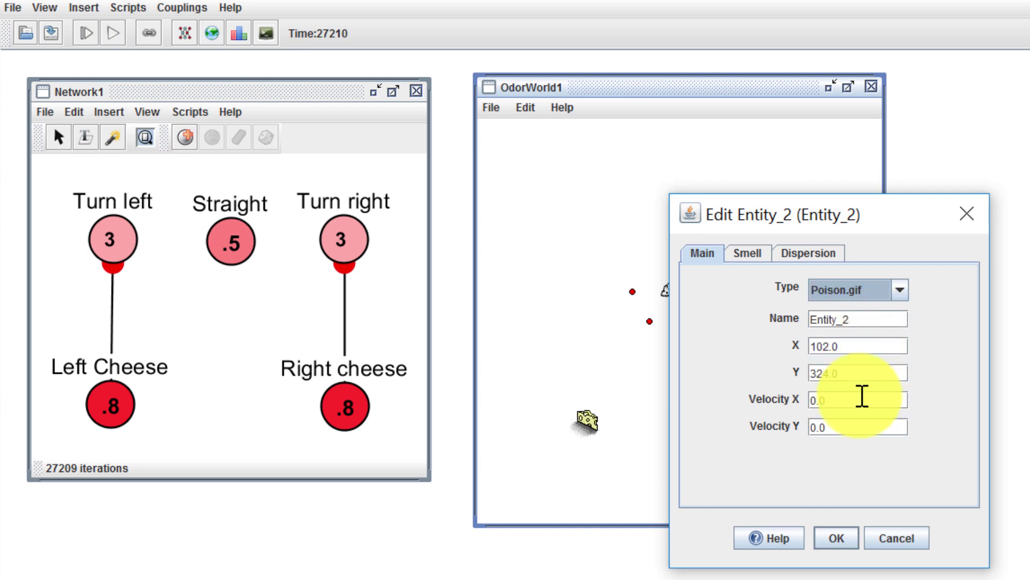
{"action": "left_click", "coordinate": [853, 541]}
{"action": "left_click_drag", "start_coordinate": [600, 400], "coordinate": [625, 384]}
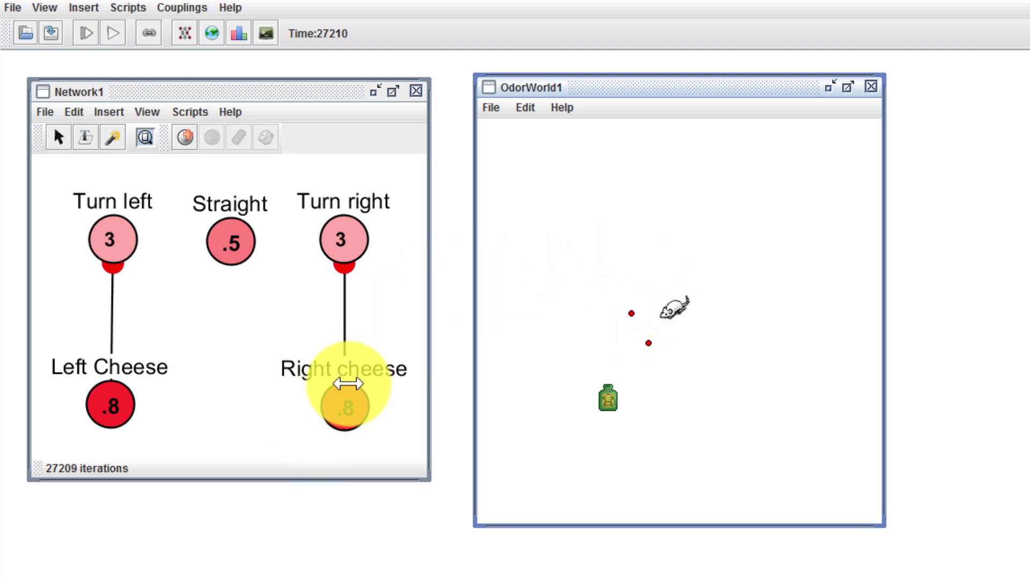
Change the poison entity's type to Gouda.gif
{"action": "double_click", "coordinate": [606, 397]}
{"action": "left_click", "coordinate": [854, 289]}
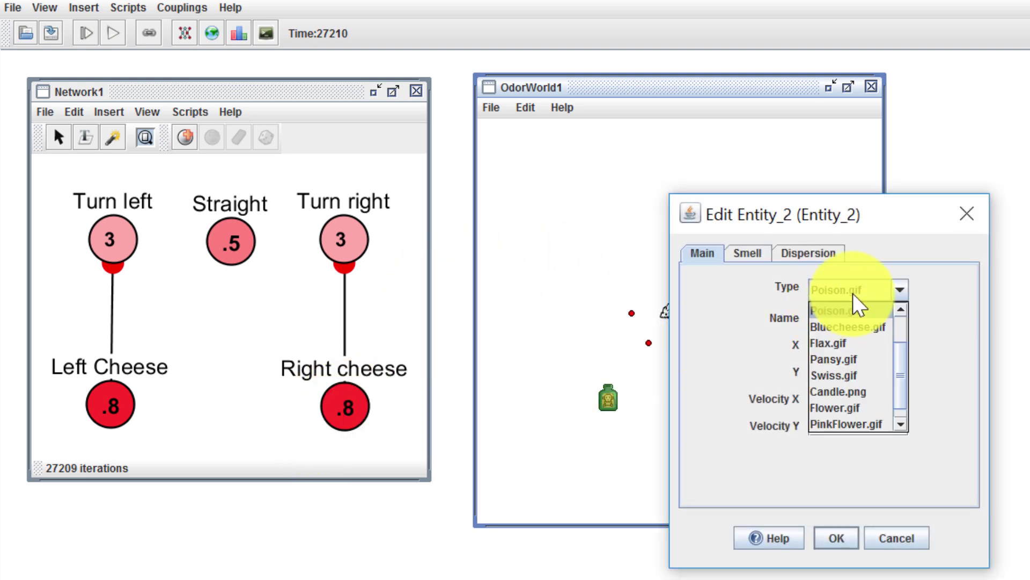
{"action": "scroll", "coordinate": [843, 351], "scroll_direction": "up", "scroll_amount": 2}
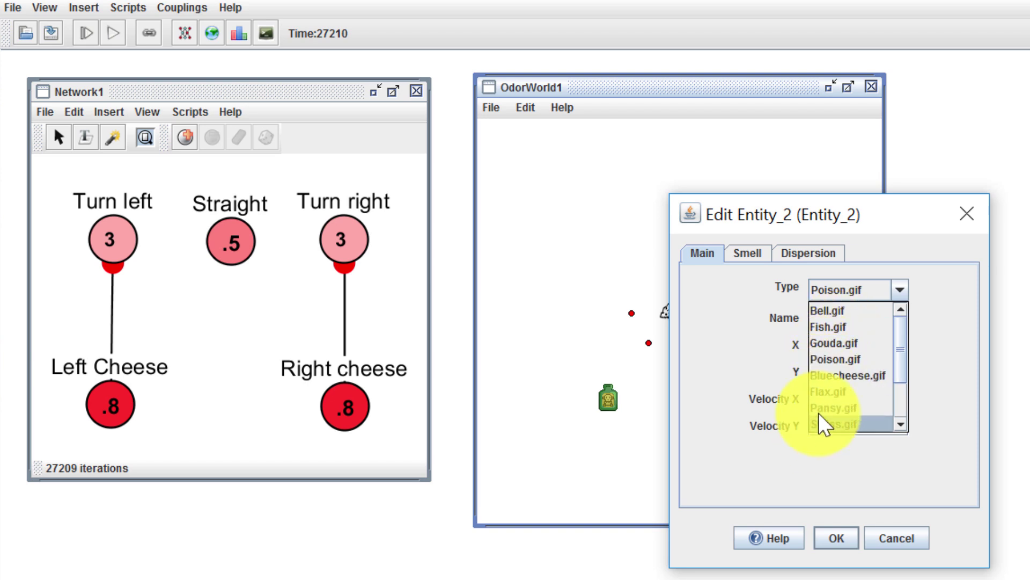
{"action": "left_click", "coordinate": [835, 343]}
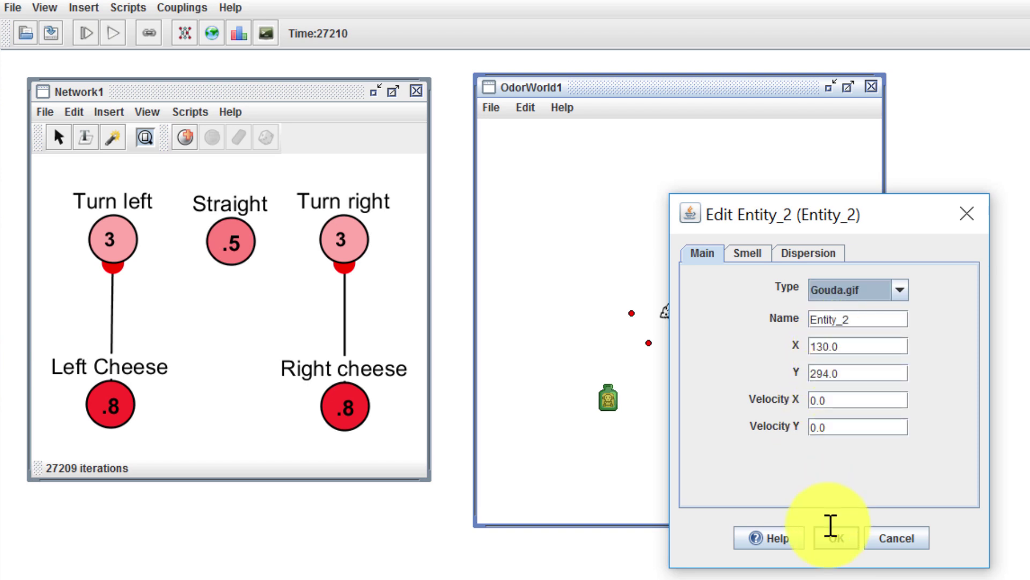
{"action": "left_click", "coordinate": [833, 534]}
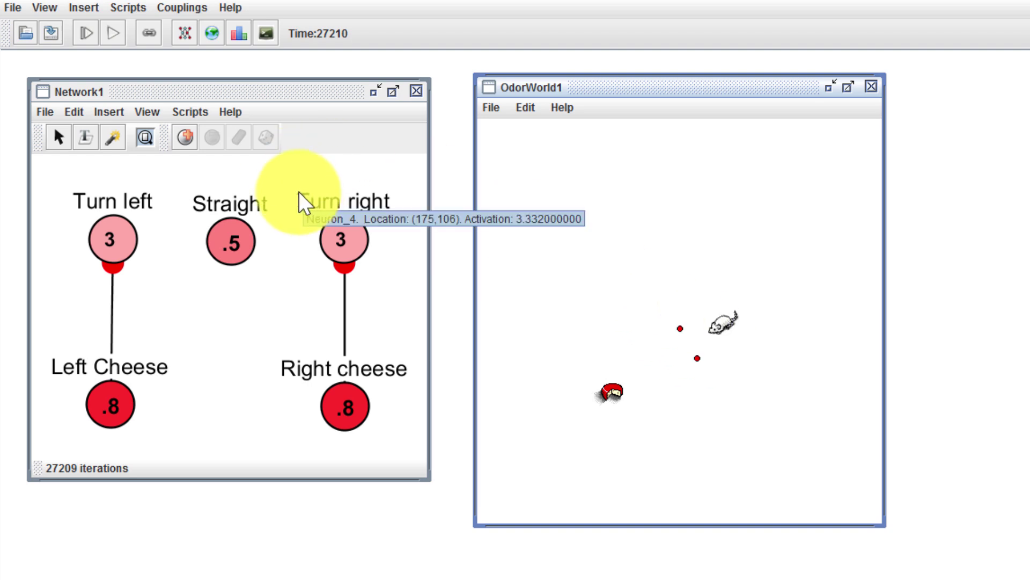
{"action": "mouse_move", "coordinate": [330, 378]}
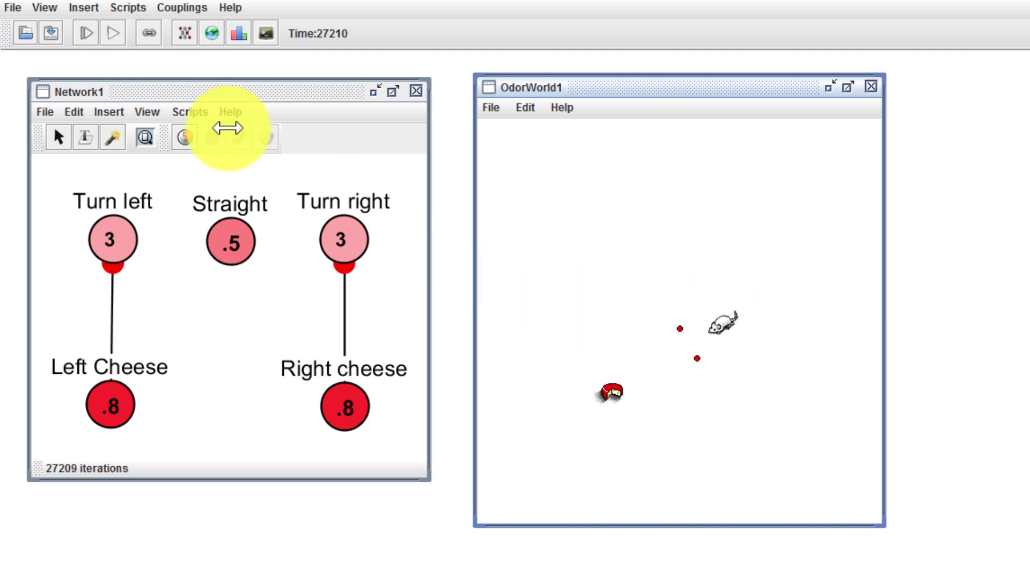
Run the simulation, drag the Gouda up toward the mouse, then stop
{"action": "left_click", "coordinate": [114, 33]}
{"action": "left_click_drag", "start_coordinate": [613, 391], "coordinate": [647, 223]}
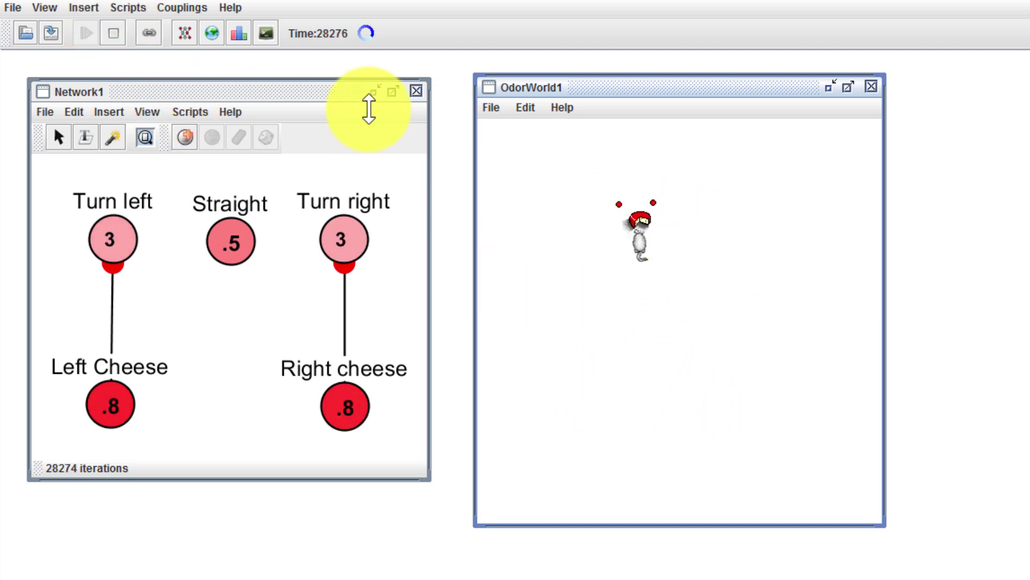
{"action": "left_click", "coordinate": [113, 34]}
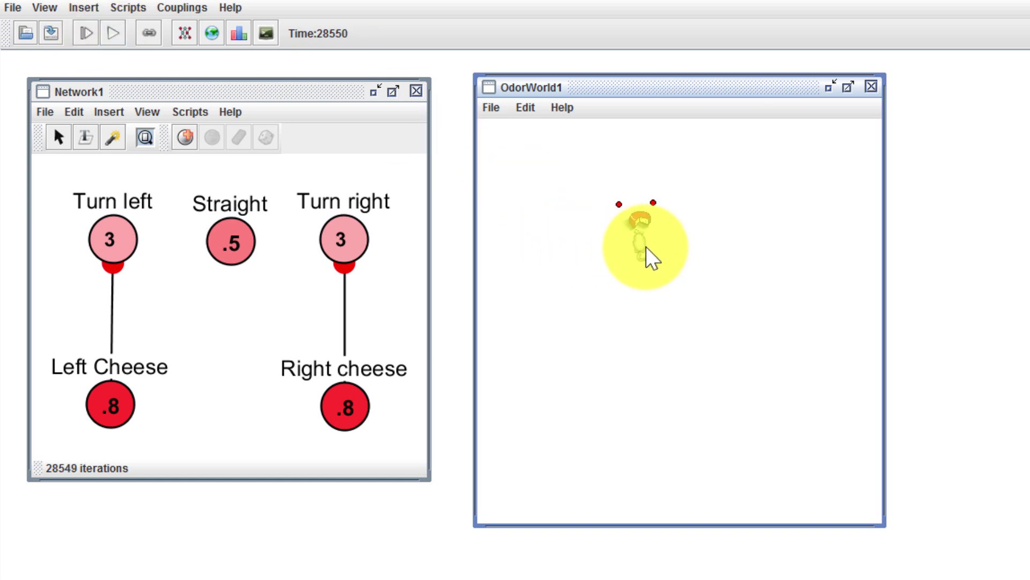
Move the mouse down and the cheese to its left, then marquee-select both sensor-to-turn synapses
{"action": "left_click_drag", "start_coordinate": [652, 259], "coordinate": [666, 328]}
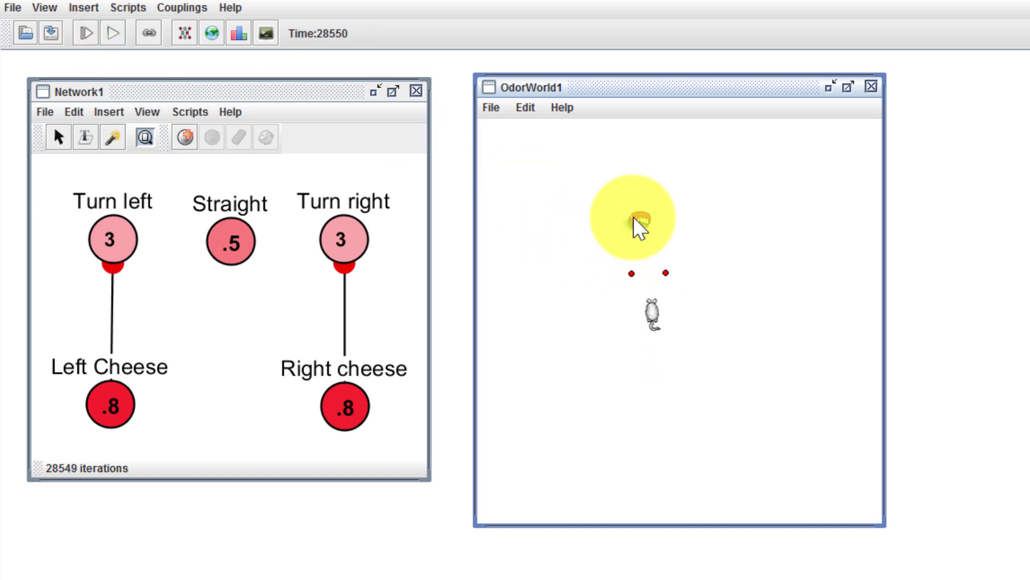
{"action": "left_click_drag", "start_coordinate": [642, 224], "coordinate": [676, 269]}
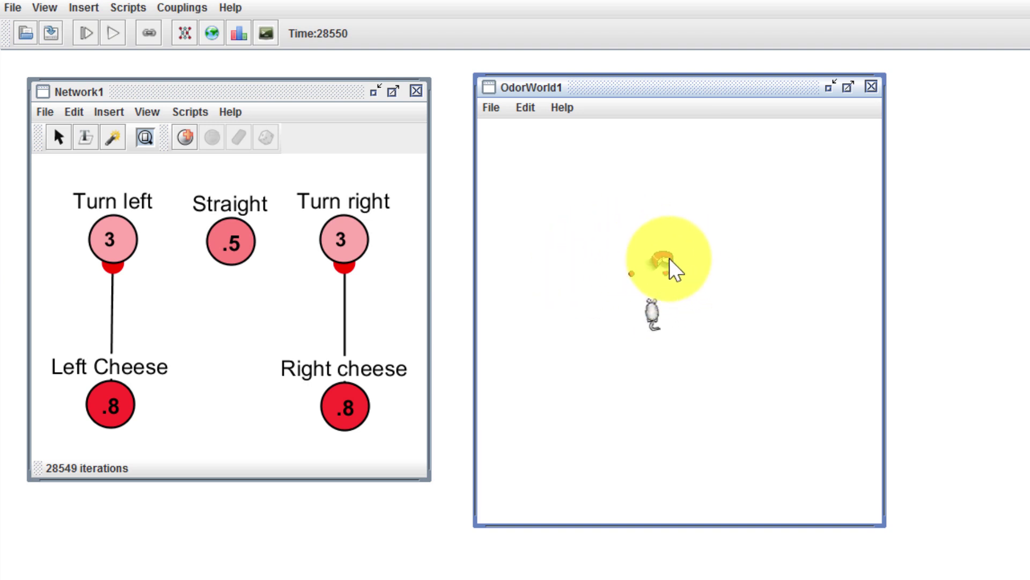
{"action": "left_click", "coordinate": [653, 322]}
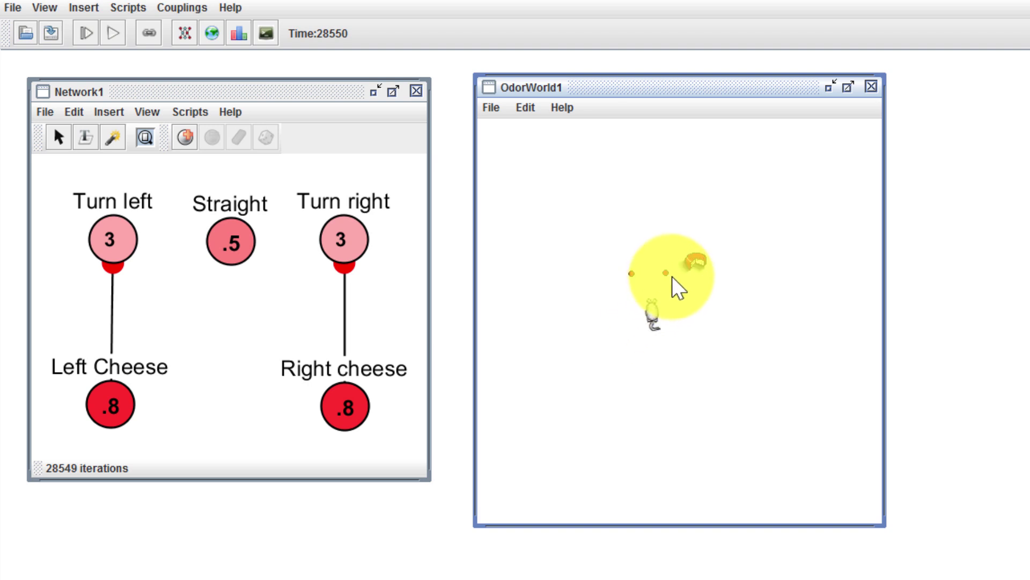
{"action": "left_click_drag", "start_coordinate": [696, 260], "coordinate": [602, 276]}
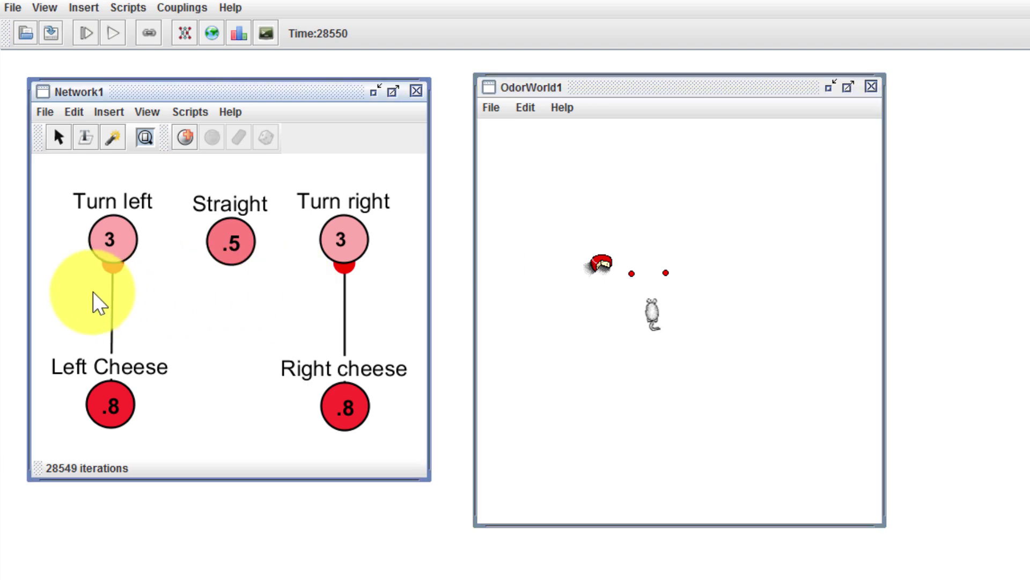
{"action": "left_click_drag", "start_coordinate": [77, 296], "coordinate": [346, 303]}
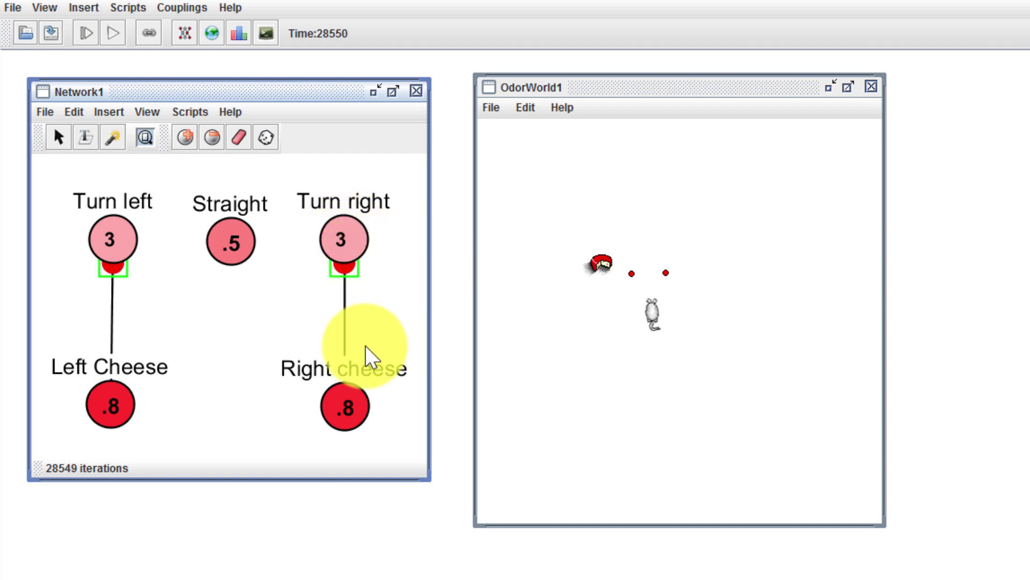
Delete both synapses, connect Right cheese to Turn left and Left Cheese to Turn right, then move cheese right
{"action": "key", "text": "Delete"}
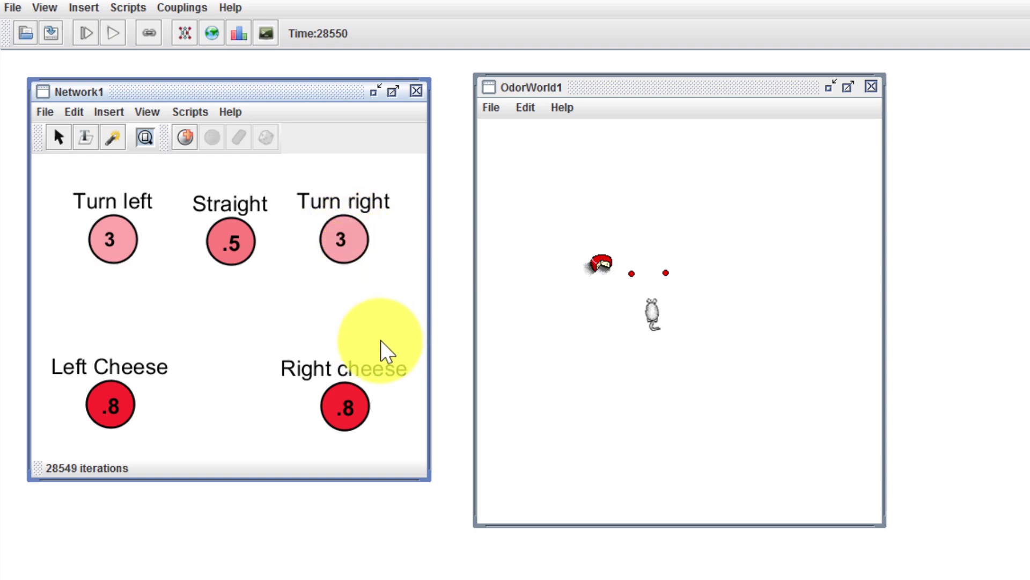
{"action": "left_click", "coordinate": [339, 411]}
{"action": "key", "text": "1"}
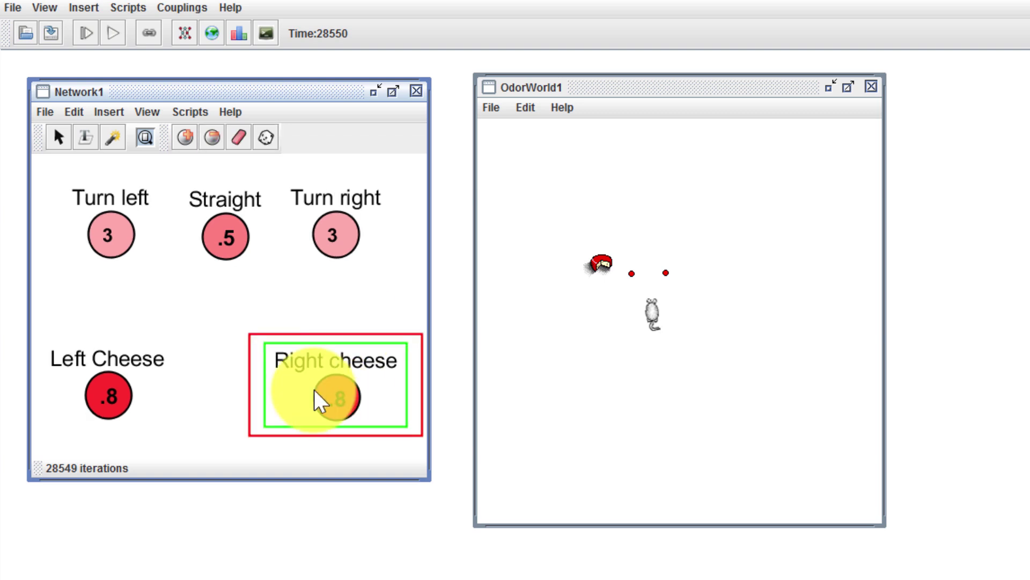
{"action": "left_click", "coordinate": [110, 239]}
{"action": "key", "text": "2"}
{"action": "left_click", "coordinate": [108, 396]}
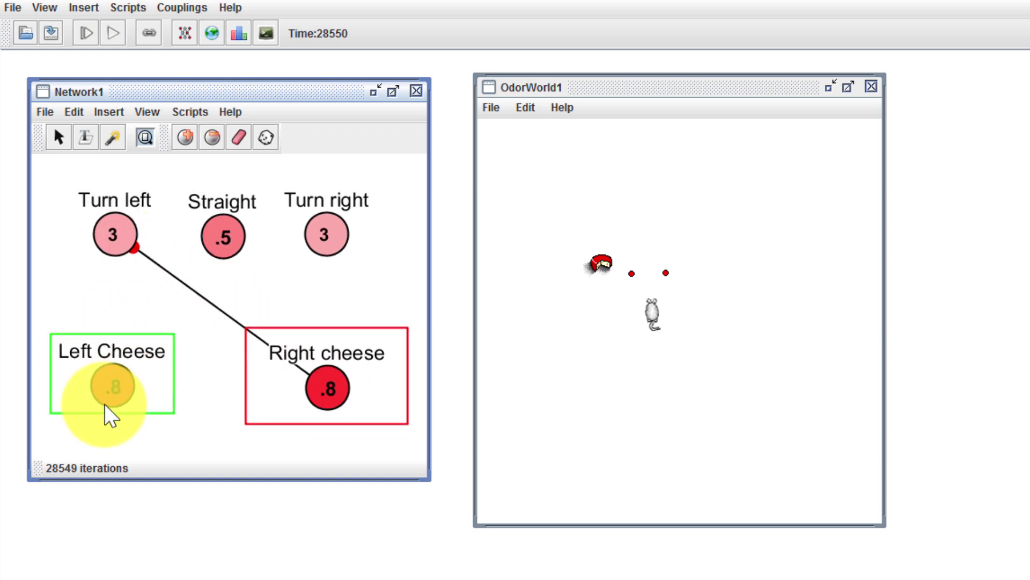
{"action": "key", "text": "1"}
{"action": "left_click", "coordinate": [332, 244]}
{"action": "key", "text": "2"}
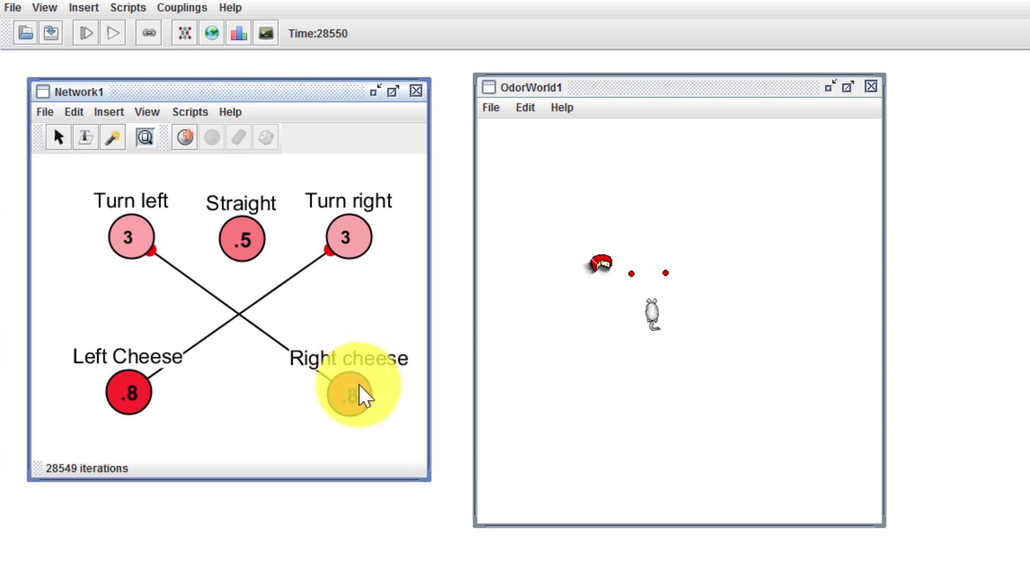
{"action": "left_click_drag", "start_coordinate": [602, 265], "coordinate": [703, 274]}
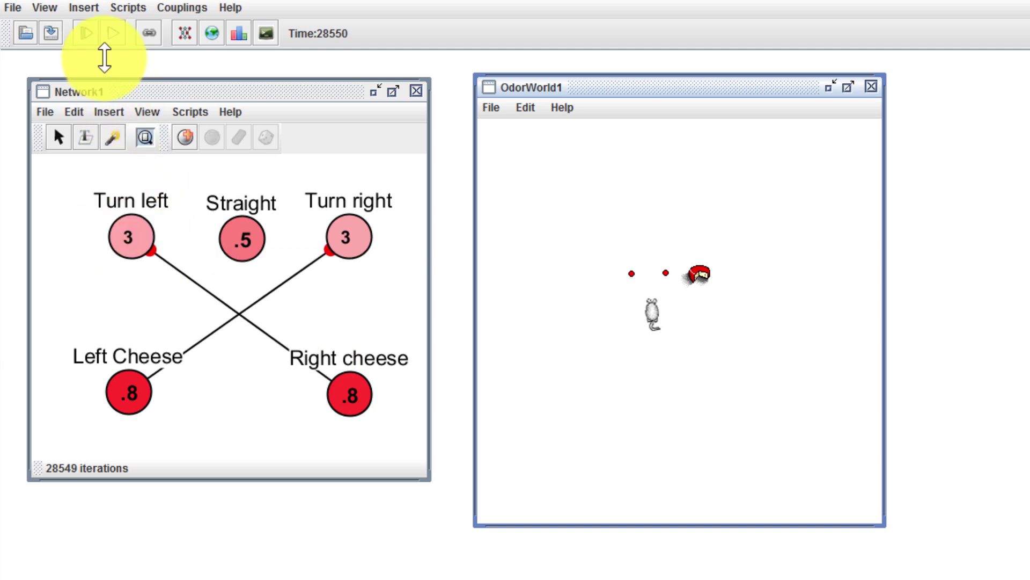
Run the crossed-wiring network, dragging the cheese to three positions and selecting both synapses between runs
{"action": "left_click", "coordinate": [114, 34]}
{"action": "left_click_drag", "start_coordinate": [700, 274], "coordinate": [664, 344]}
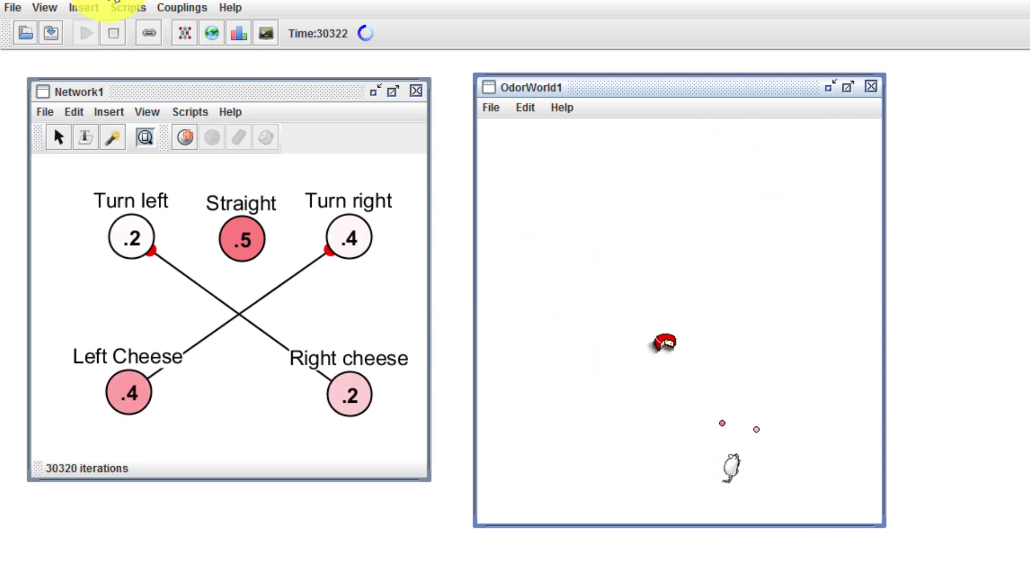
{"action": "left_click", "coordinate": [113, 32]}
{"action": "left_click_drag", "start_coordinate": [128, 293], "coordinate": [377, 286]}
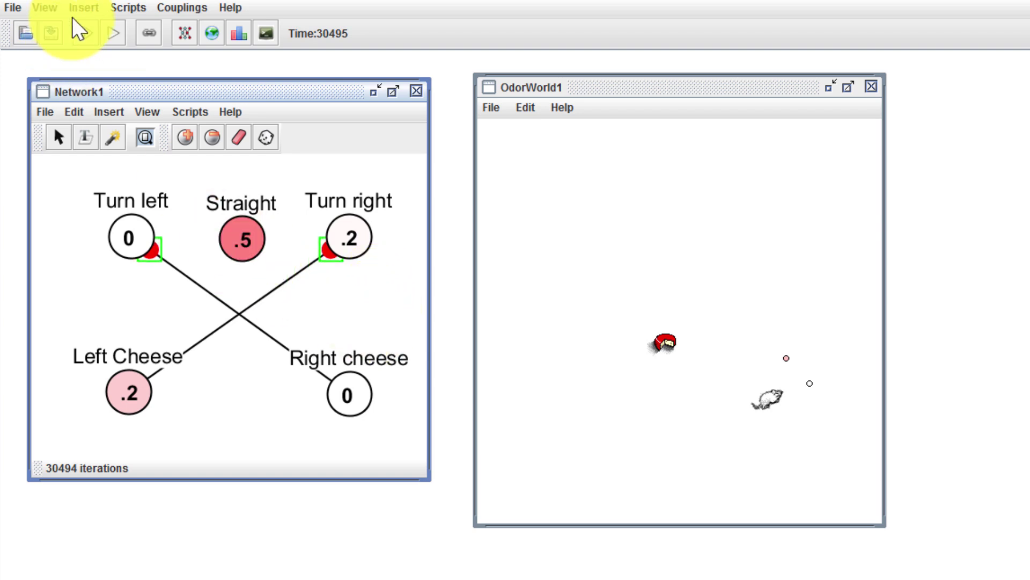
{"action": "left_click", "coordinate": [113, 33]}
{"action": "left_click_drag", "start_coordinate": [656, 340], "coordinate": [683, 262]}
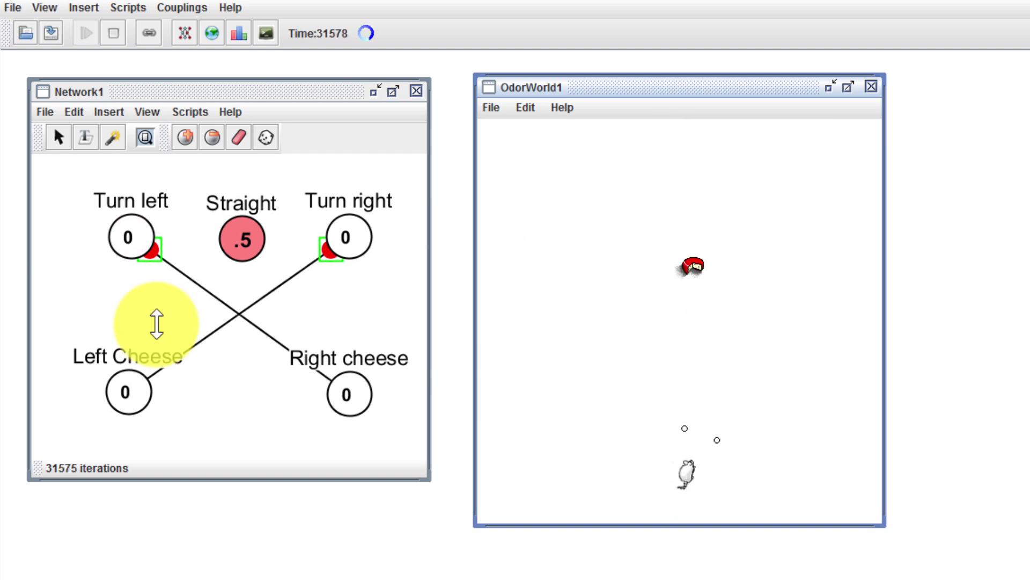
{"action": "key", "text": "w"}
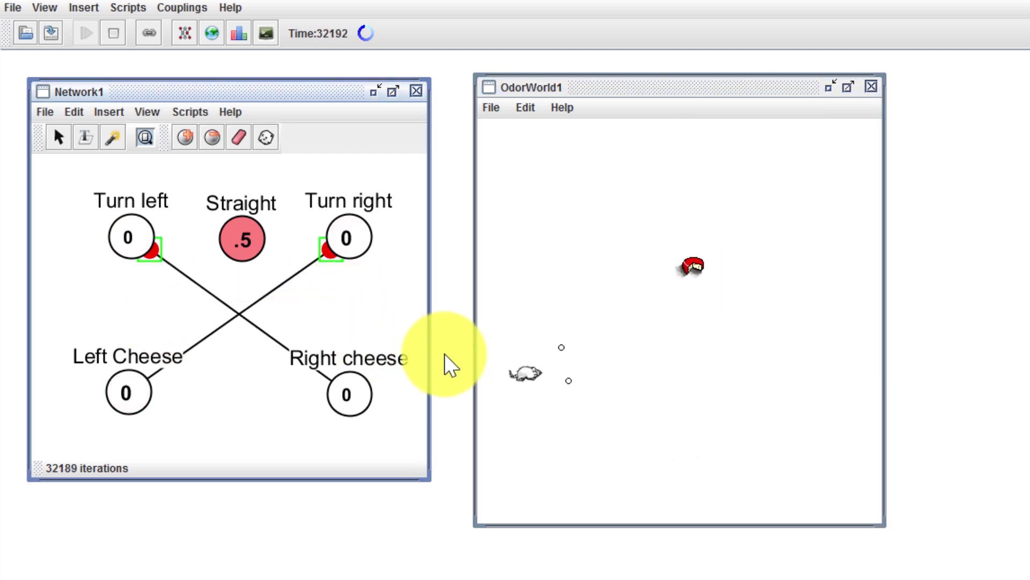
{"action": "left_click_drag", "start_coordinate": [697, 276], "coordinate": [627, 361]}
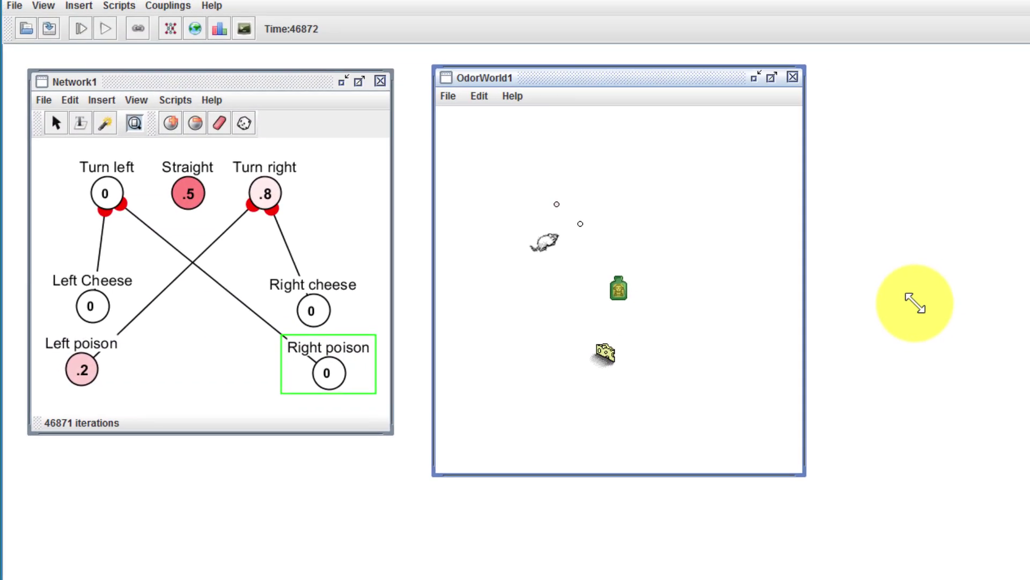
Run the braitenberg.bsh script from the Scripts menu, then reopen and dismiss the menu
{"action": "left_click", "coordinate": [116, 8]}
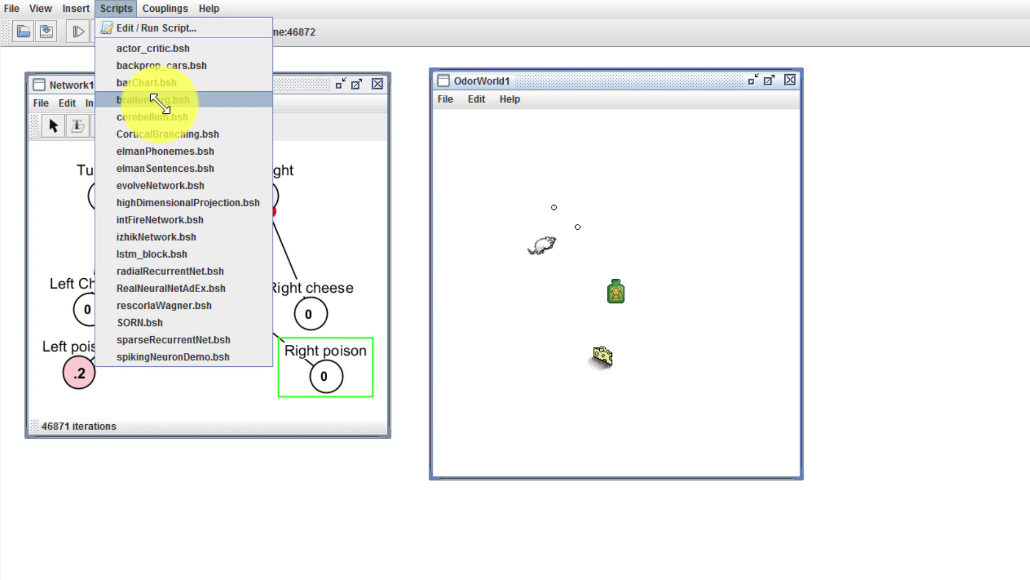
{"action": "left_click", "coordinate": [158, 101]}
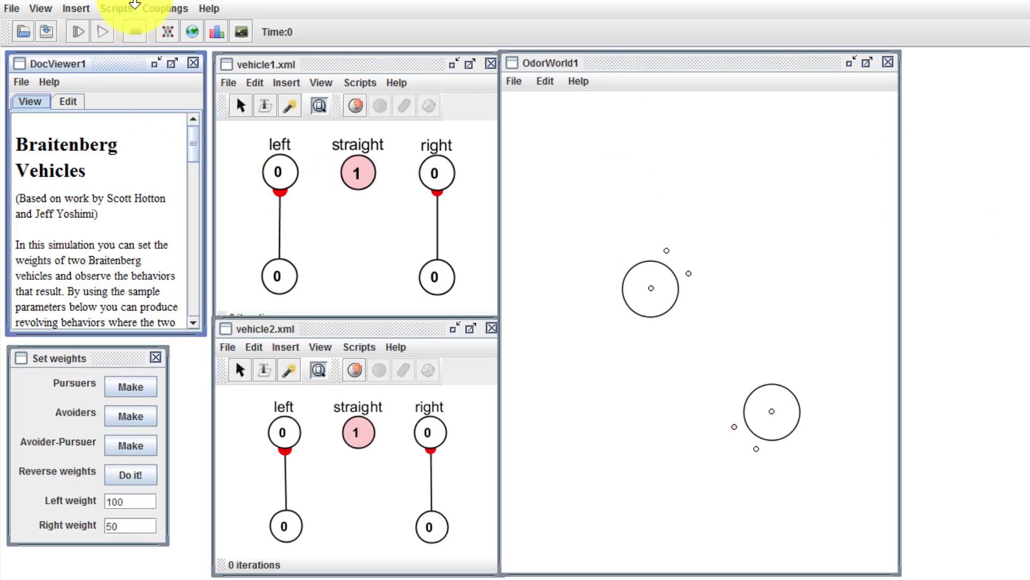
{"action": "left_click", "coordinate": [116, 8]}
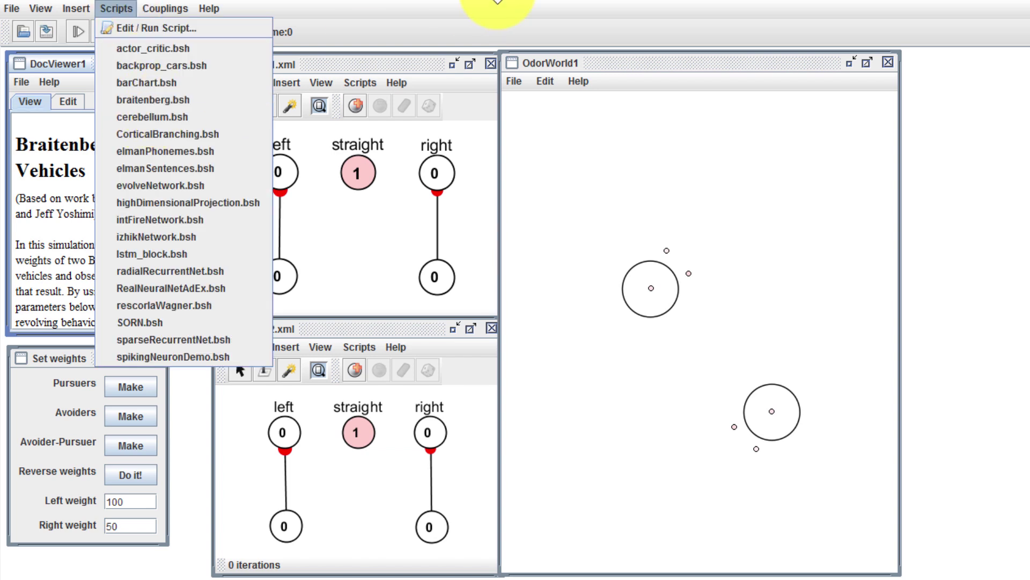
{"action": "left_click", "coordinate": [597, 8]}
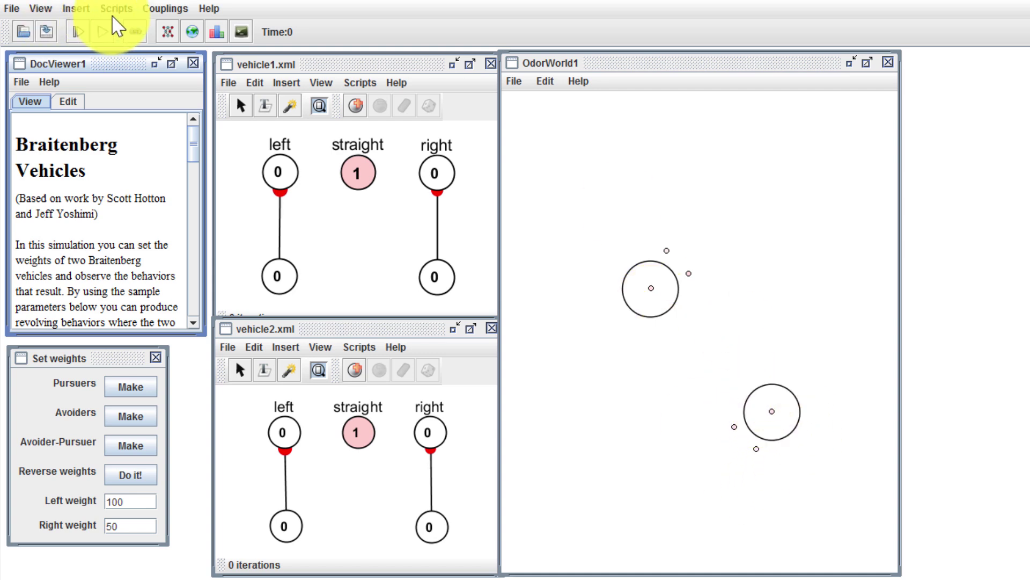
Run both vehicles until about 3829 iterations, stop, and scroll the description to the sample weights
{"action": "left_click", "coordinate": [104, 32]}
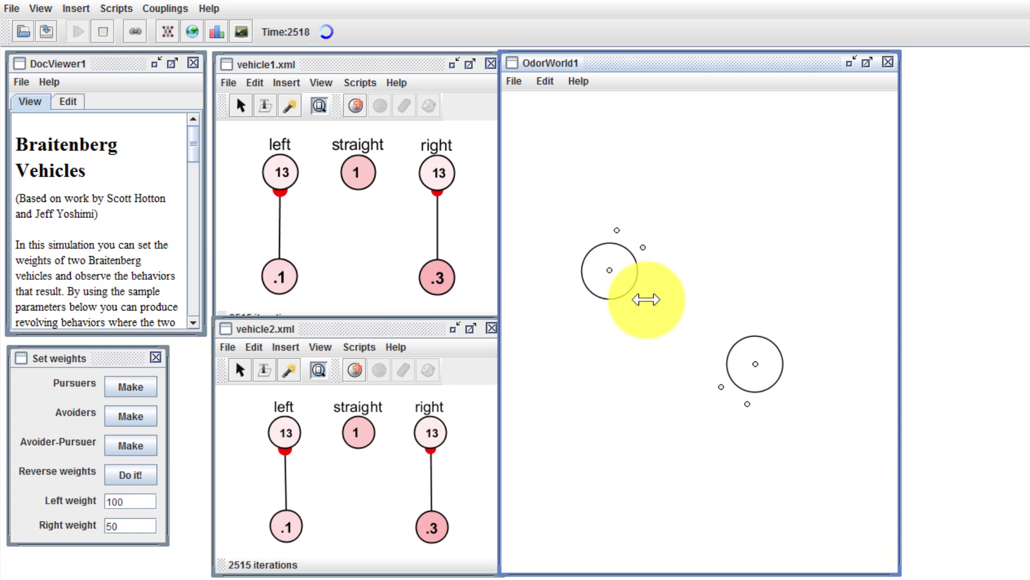
{"action": "left_click", "coordinate": [102, 34]}
{"action": "scroll", "coordinate": [152, 235], "scroll_direction": "down", "scroll_amount": 15}
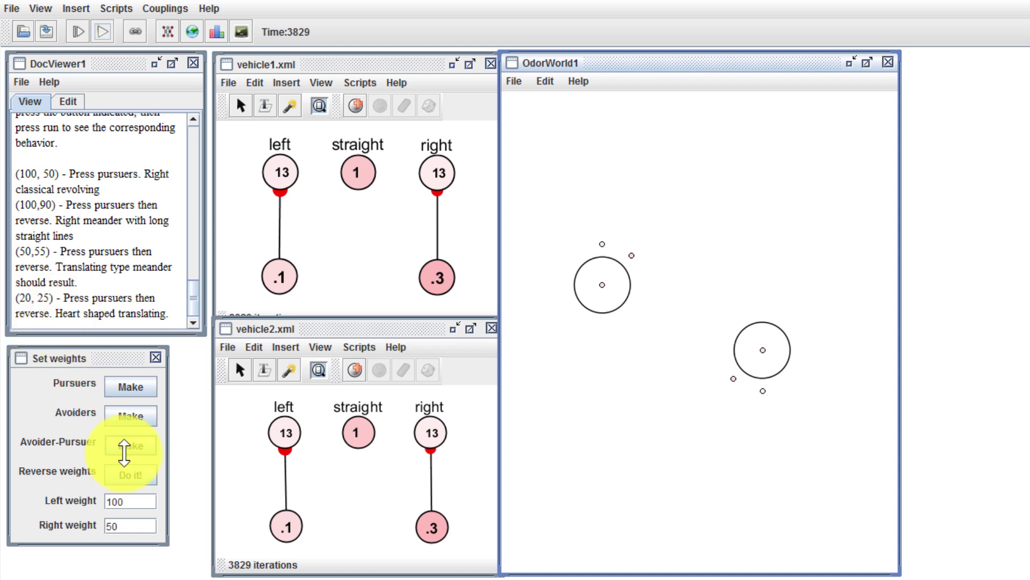
Select the Left weight field to enter 20, then select the Right weight field
{"action": "double_click", "coordinate": [143, 501]}
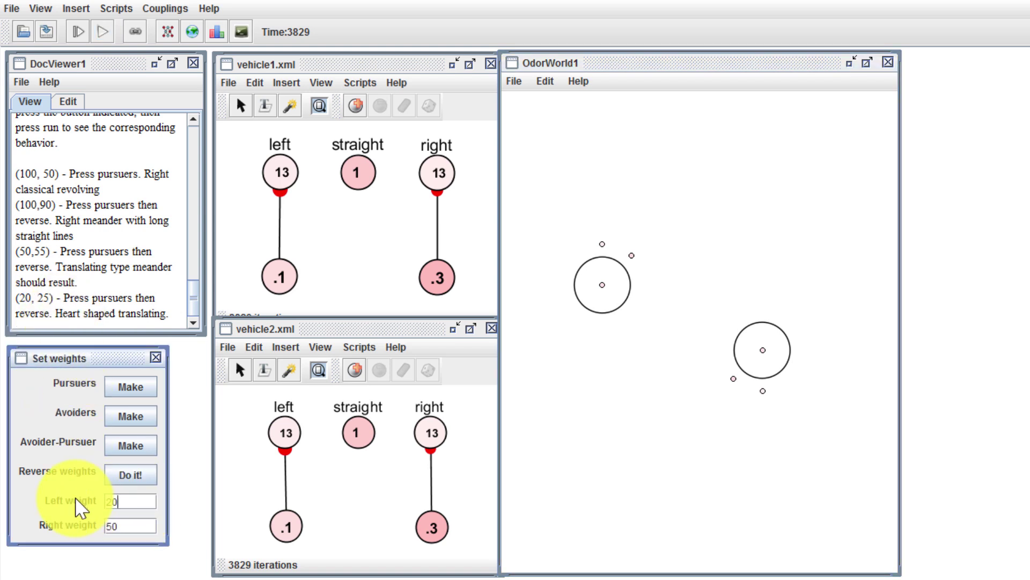
{"action": "double_click", "coordinate": [145, 525]}
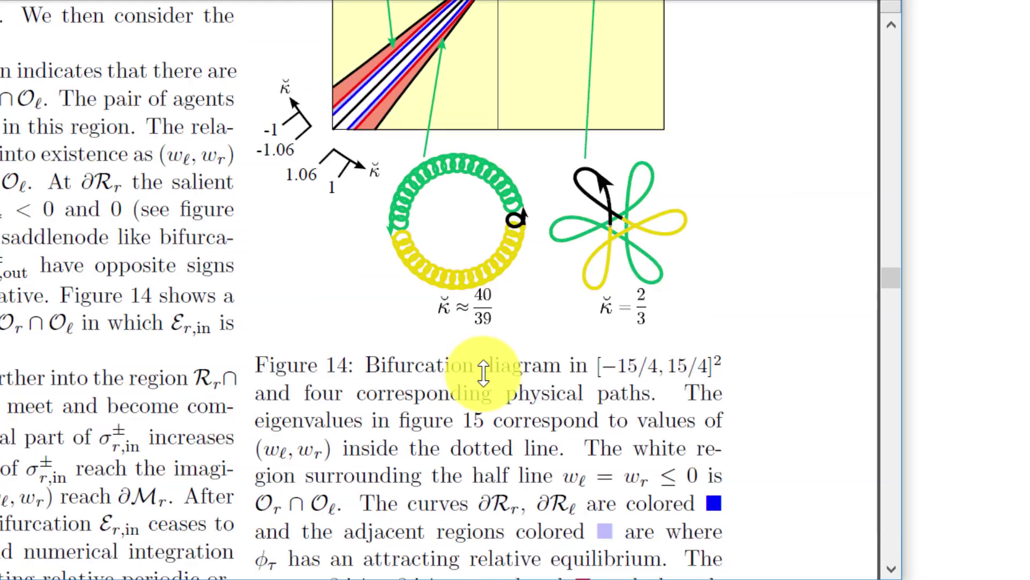
Scroll up the PDF to study the Figure 14 bifurcation diagram
{"action": "scroll", "coordinate": [483, 370], "scroll_direction": "up", "scroll_amount": 6}
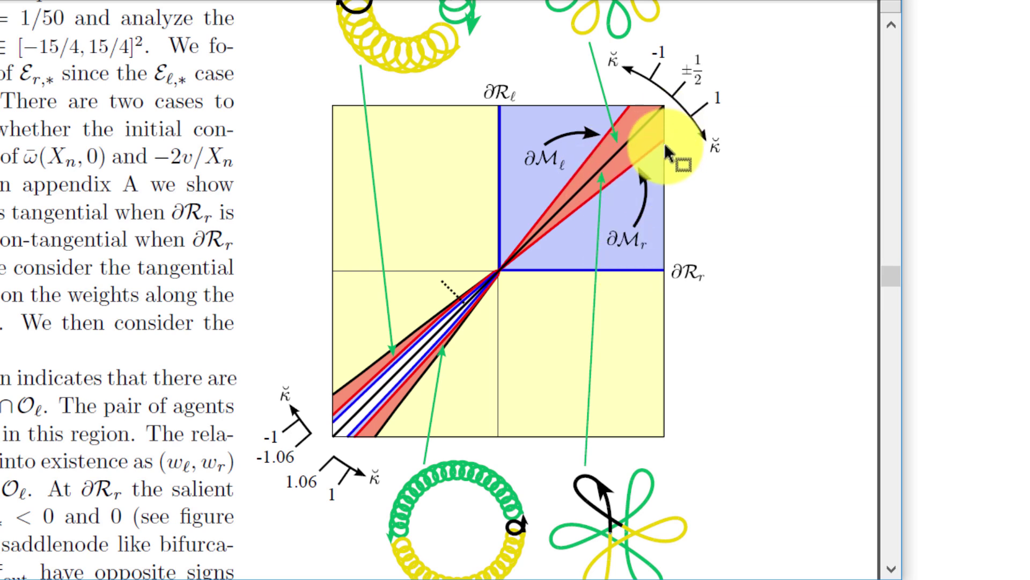
{"action": "scroll", "coordinate": [644, 150], "scroll_direction": "up", "scroll_amount": 3}
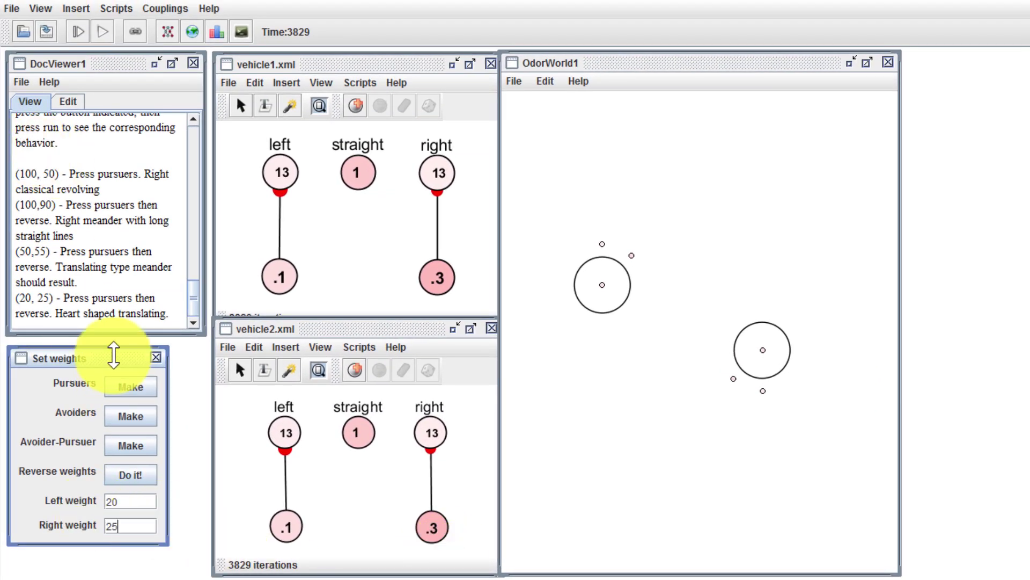
Make both vehicles pursuers with weights 20 and 25, reverse the weights, and run until Time 7800
{"action": "left_click", "coordinate": [141, 390]}
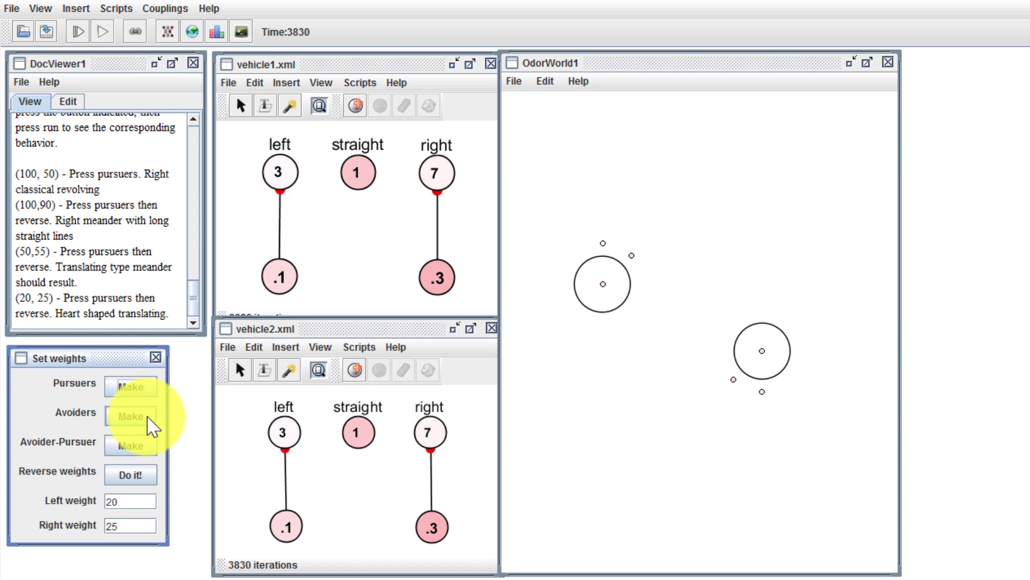
{"action": "left_click", "coordinate": [123, 477]}
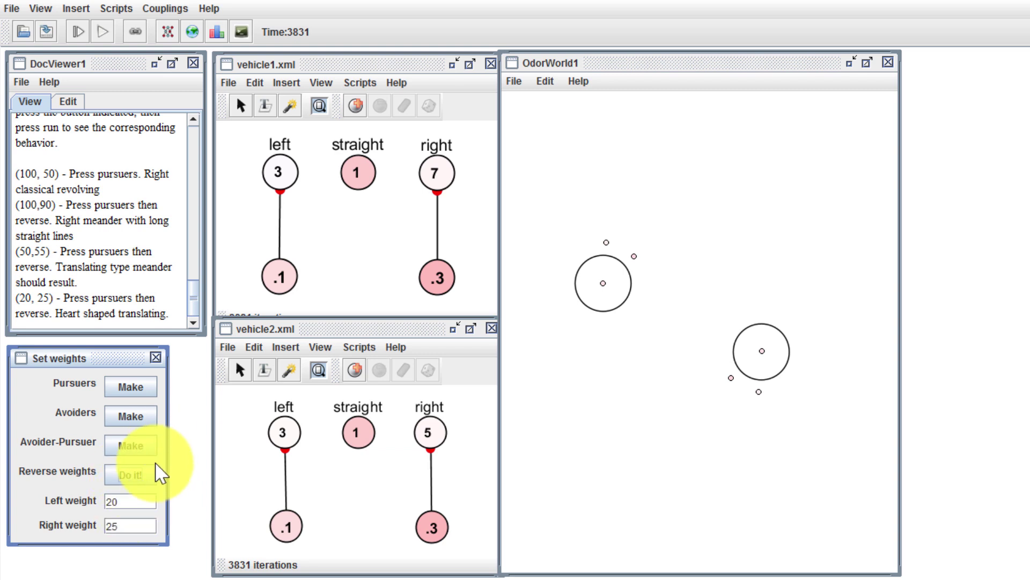
{"action": "left_click", "coordinate": [102, 33]}
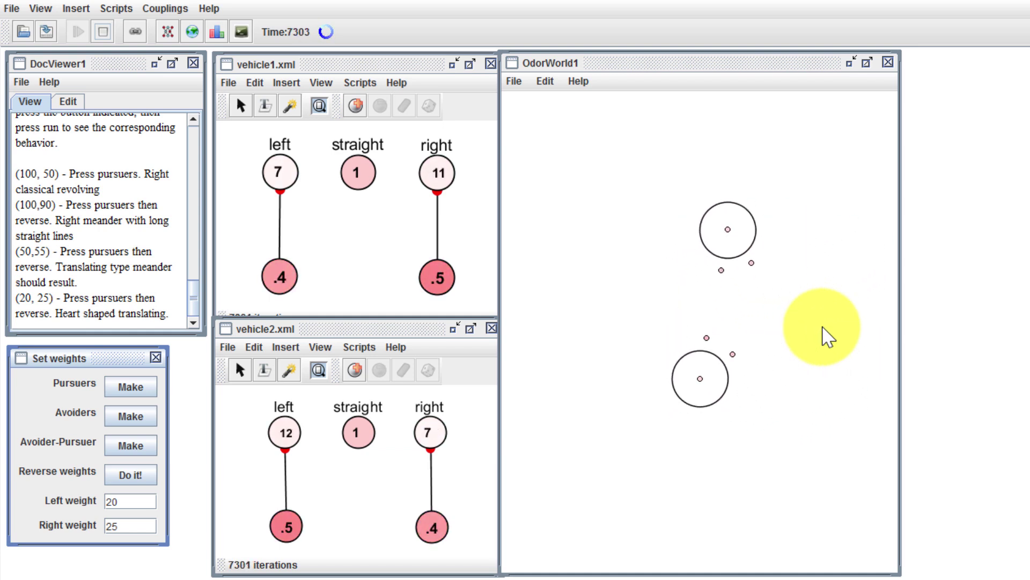
{"action": "left_click", "coordinate": [103, 31]}
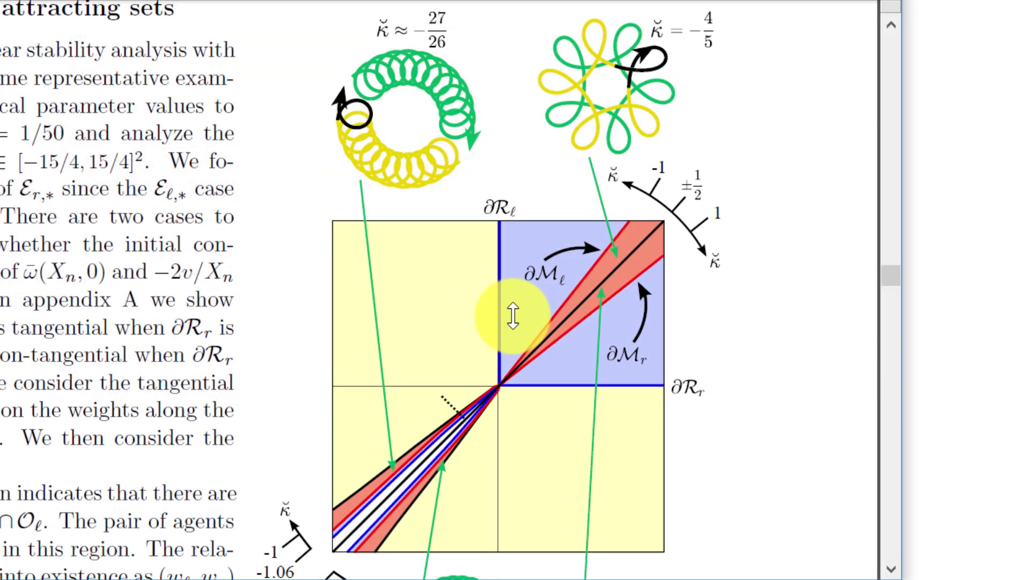
Scroll down the PDF to equation (14), the side-by-side translating equilibrium
{"action": "scroll", "coordinate": [513, 315], "scroll_direction": "down", "scroll_amount": 8}
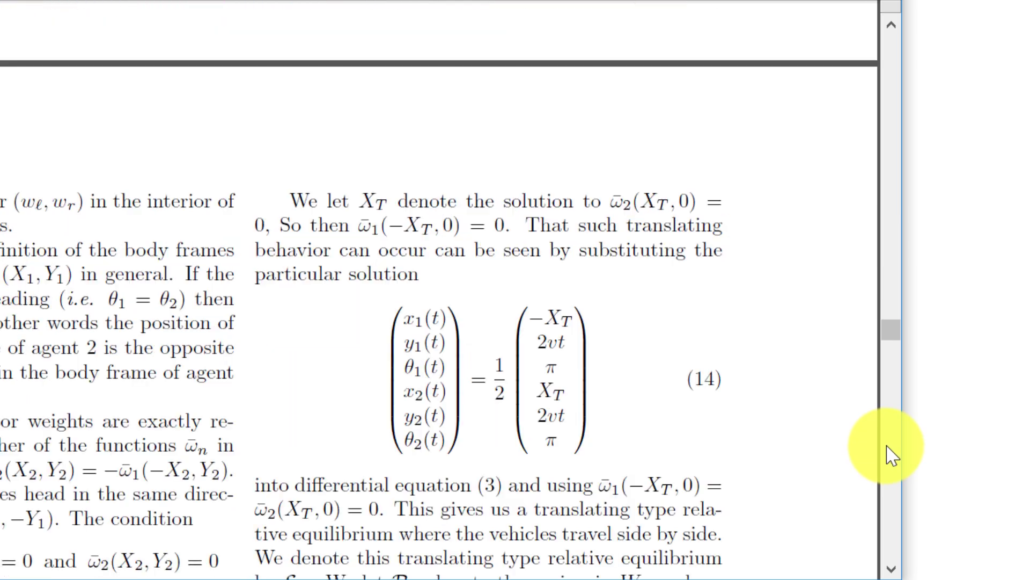
{"action": "scroll", "coordinate": [891, 453], "scroll_direction": "down", "scroll_amount": 12}
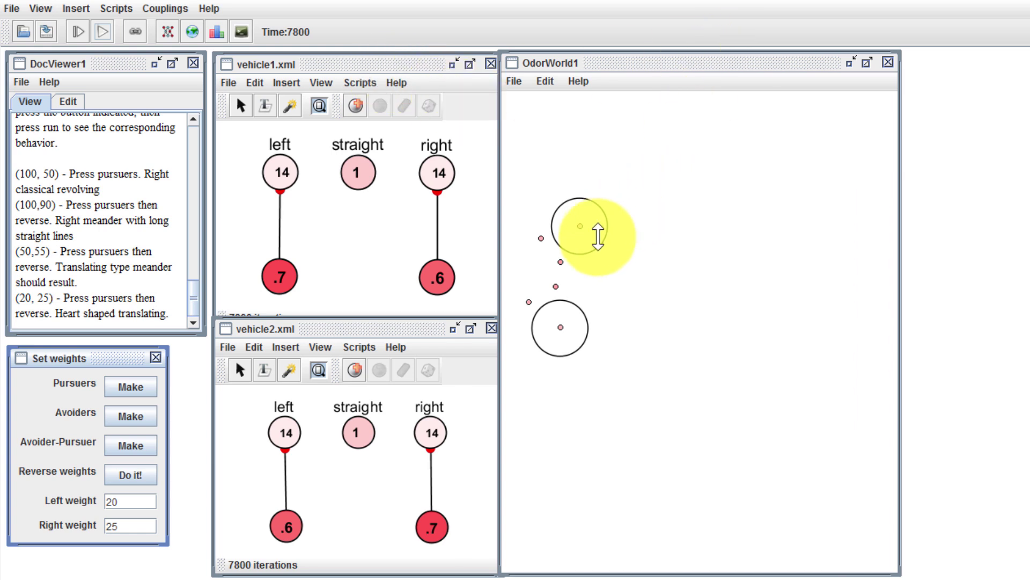
Resume the Braitenberg simulation so the vehicles keep moving toward the world's right side
{"action": "left_click", "coordinate": [99, 34]}
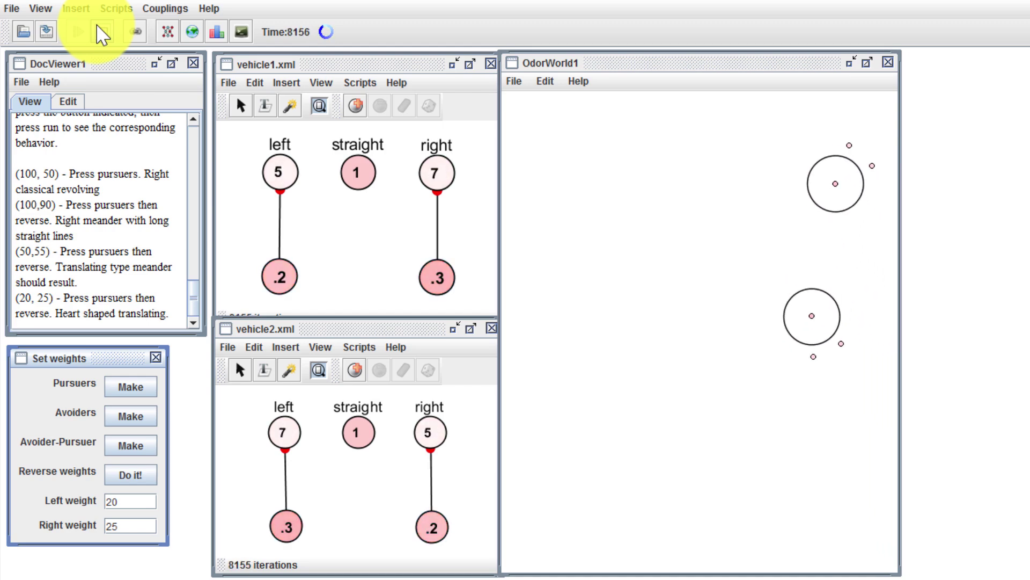